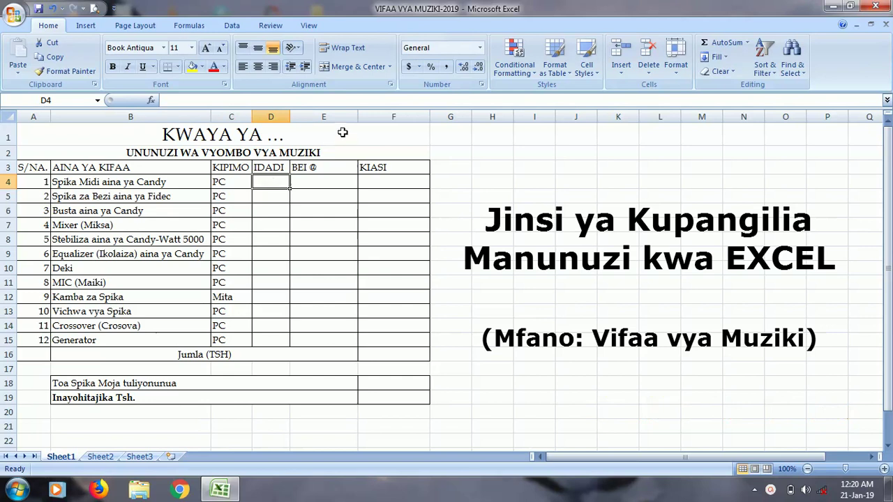
- Append the word INJILI to the subtitle UNUNUZI WA VYOMBO VYA MUZIKI in row 2
click(335, 155)
double_click(335, 155)
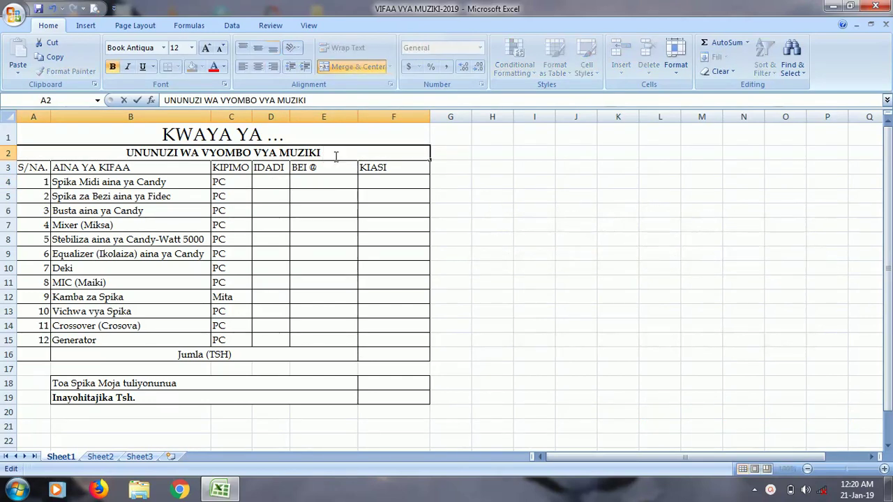
text(INJILI)
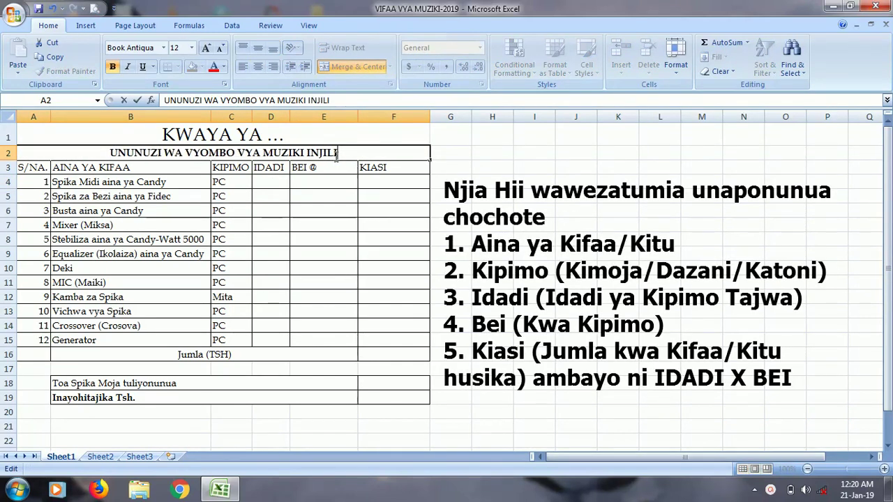
click(268, 180)
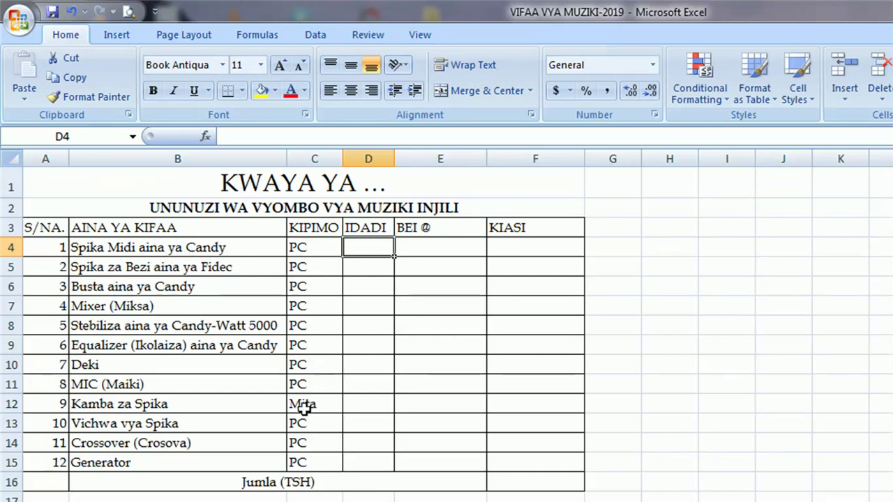
- Enter the IDADI quantities for items 1 to 8 in D4:D11: 3, 2, and 1 for each of the remaining six
click(192, 405)
click(305, 405)
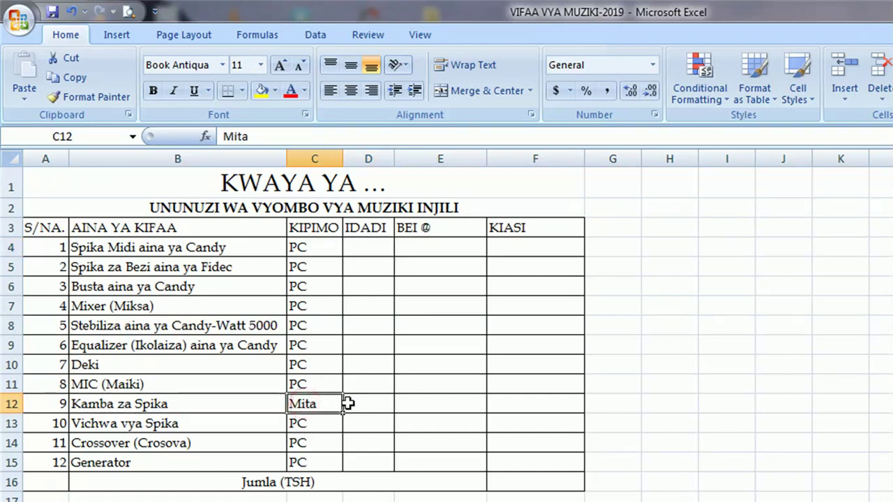
click(364, 244)
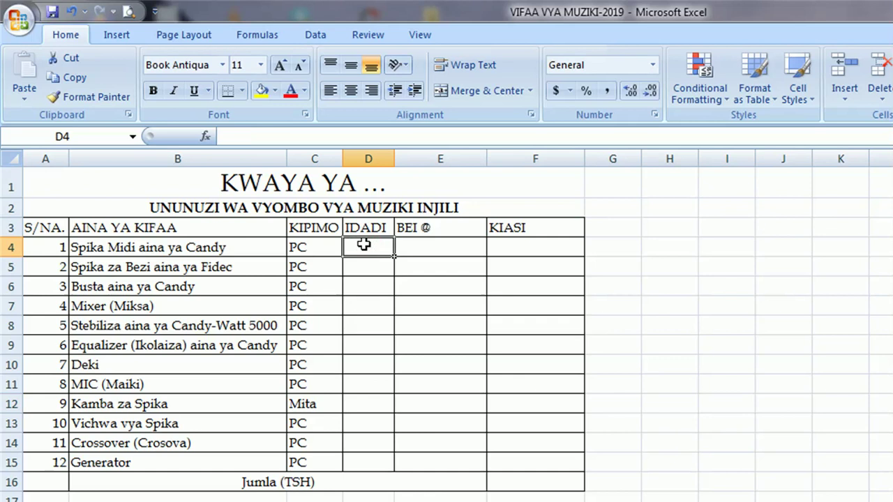
text(3)
key(Return)
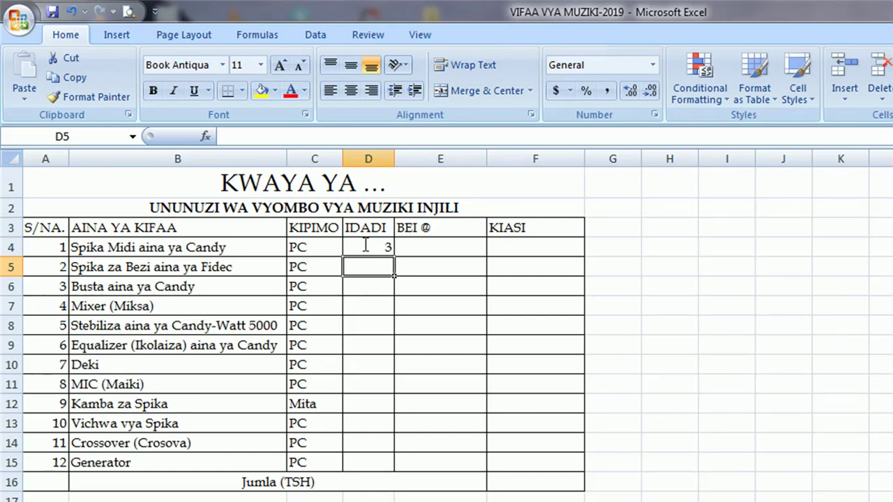
text(2)
key(Return)
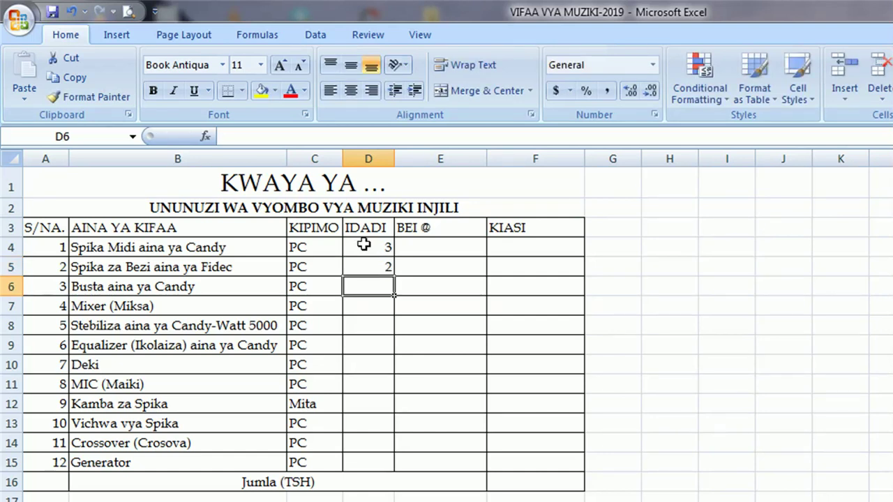
text(1 1 1 1 1)
key(Return)
text(1)
key(Return)
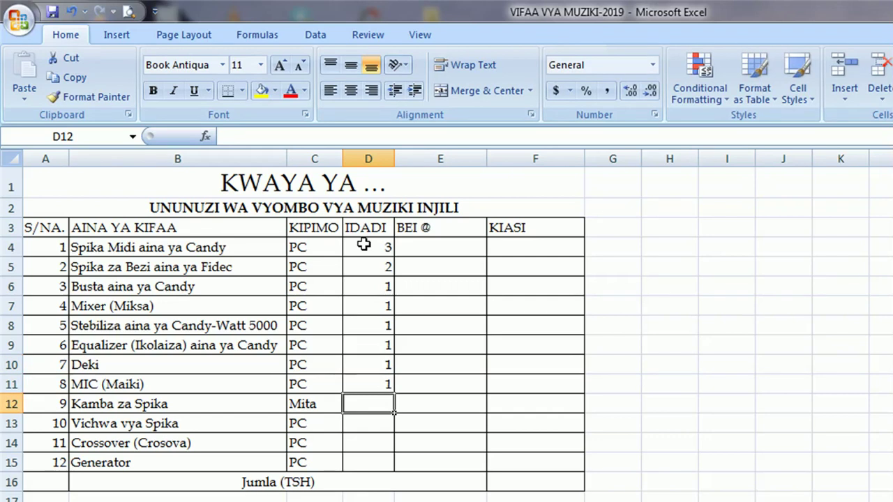
- Enter the IDADI quantities 70, 10, 1 and 1 for items 9 to 12 in D12:D15
text(70)
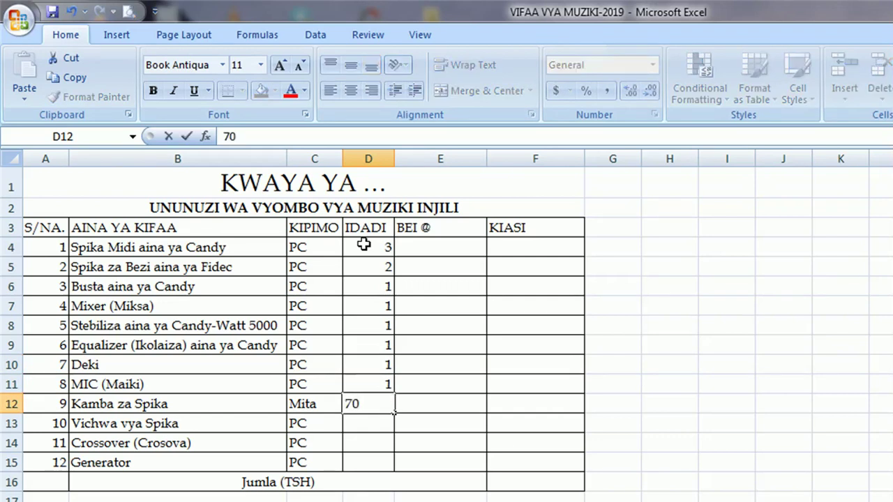
key(Return)
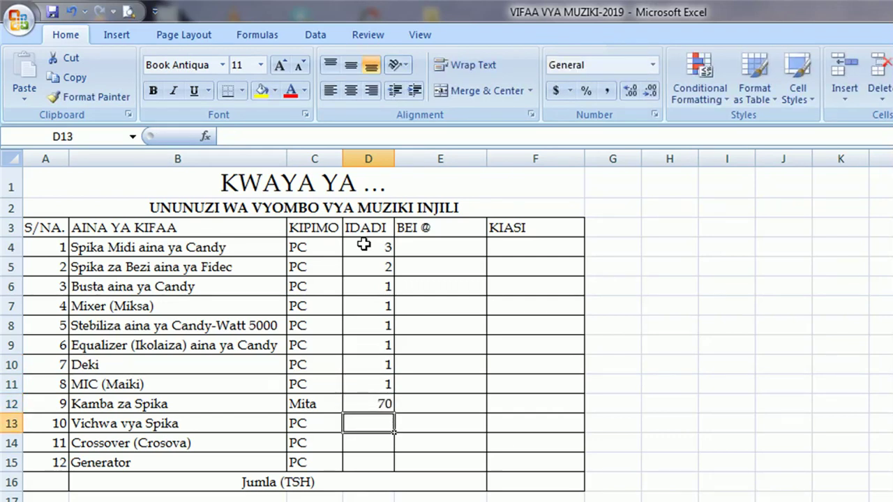
text(10)
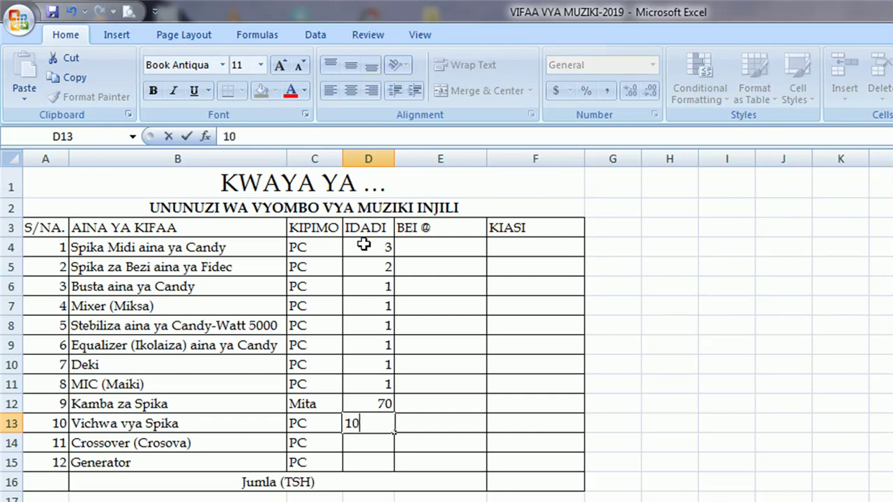
key(Return)
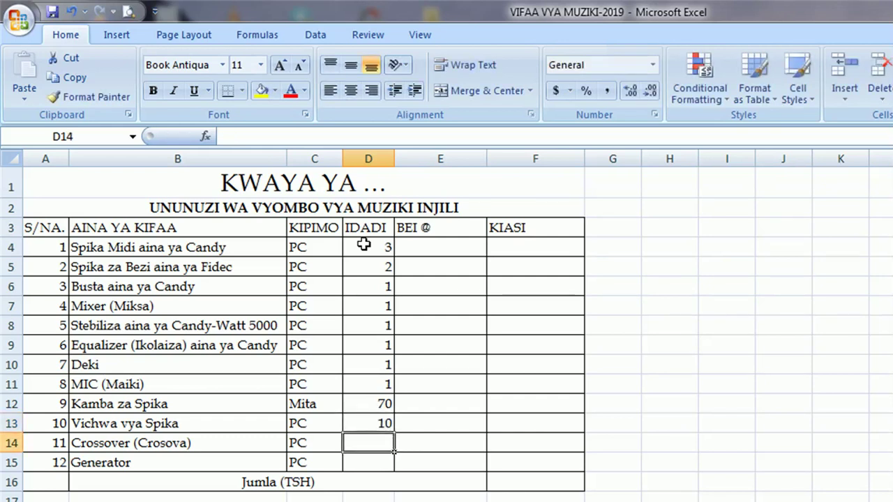
text(1)
key(Return)
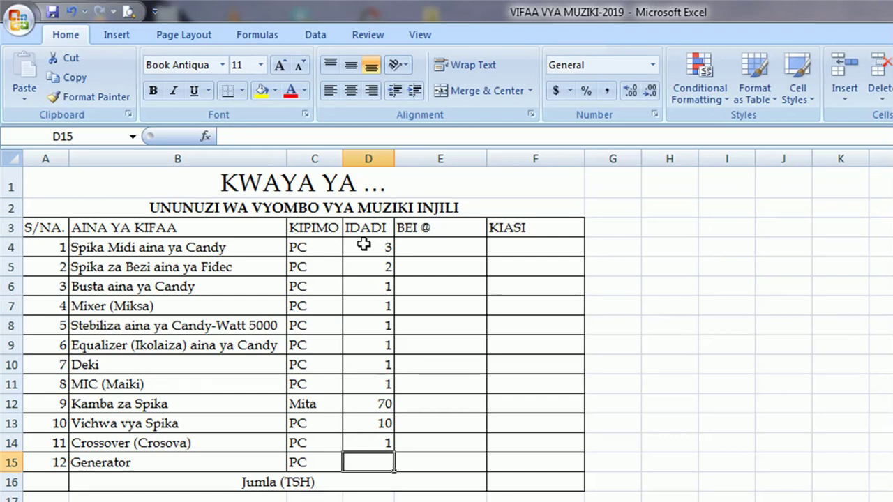
text(1)
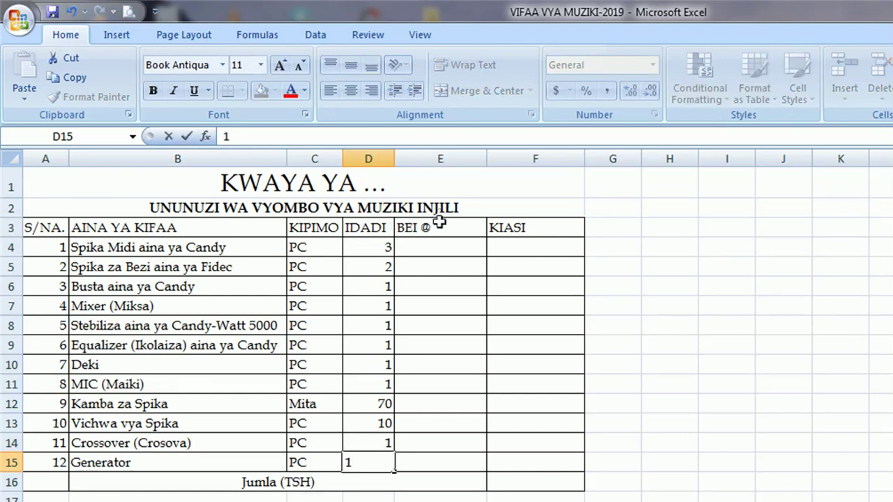
click(435, 249)
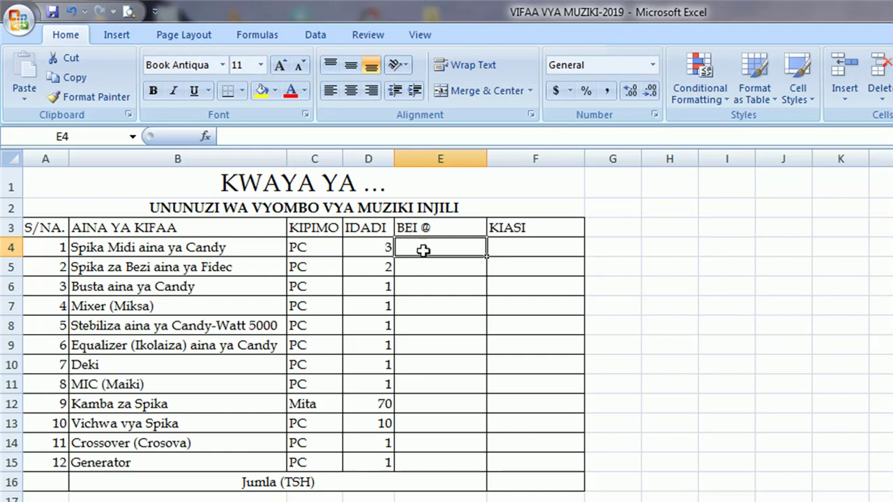
- Enter =PRODUCT(D4:E4) in the KIASI cell F4 and fill the formula down through F15
click(520, 251)
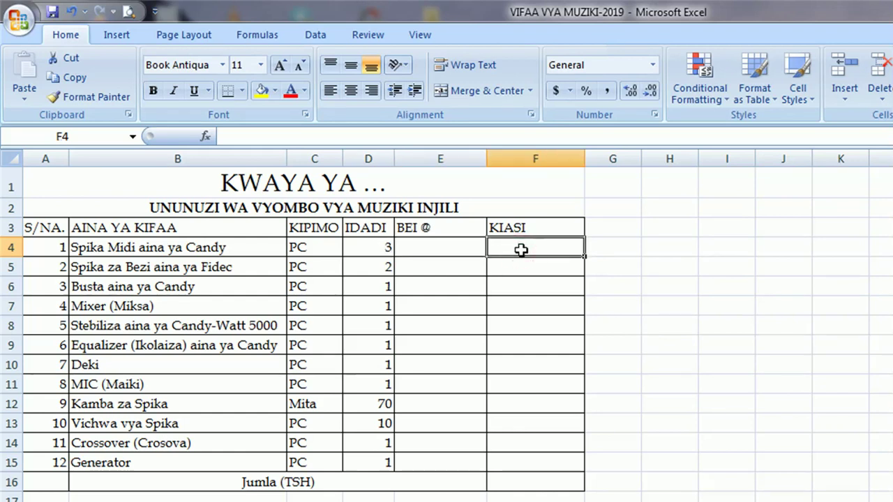
text(=)
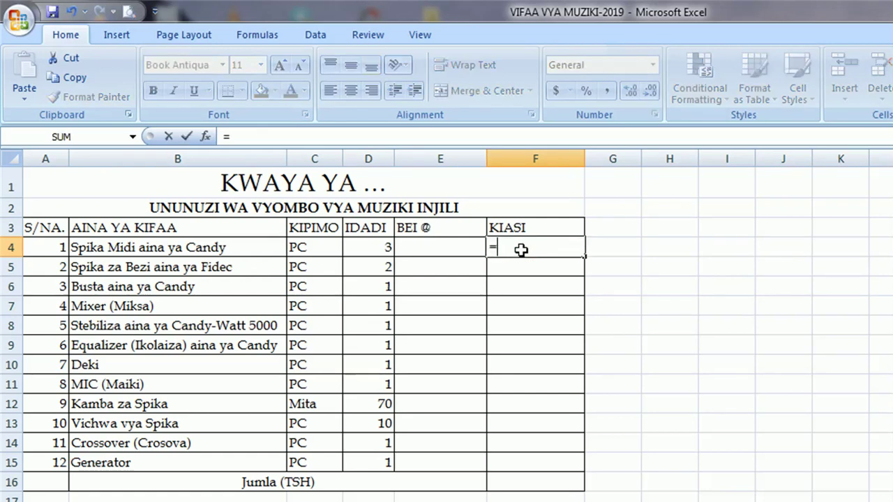
text(PRO)
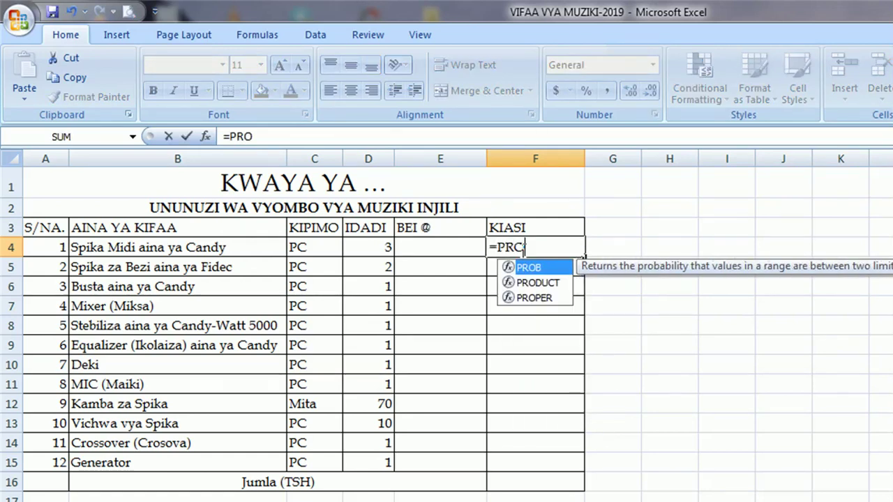
text(DUCT()
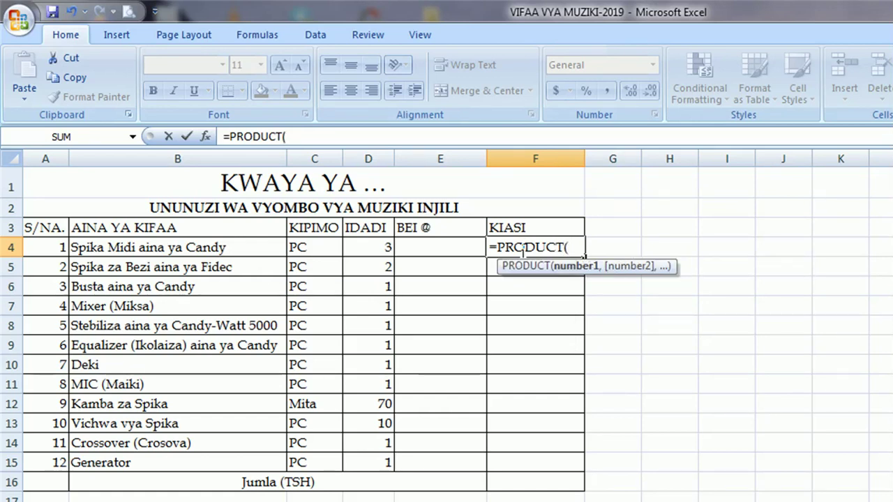
text(D)
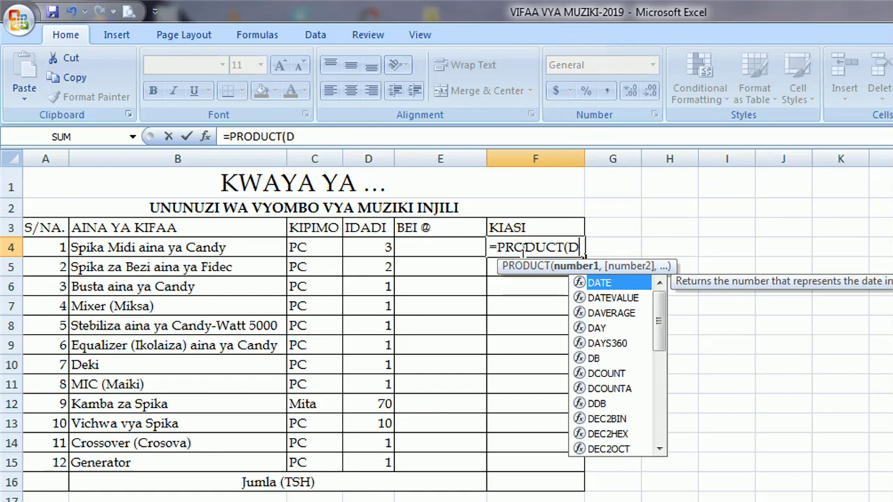
text(4)
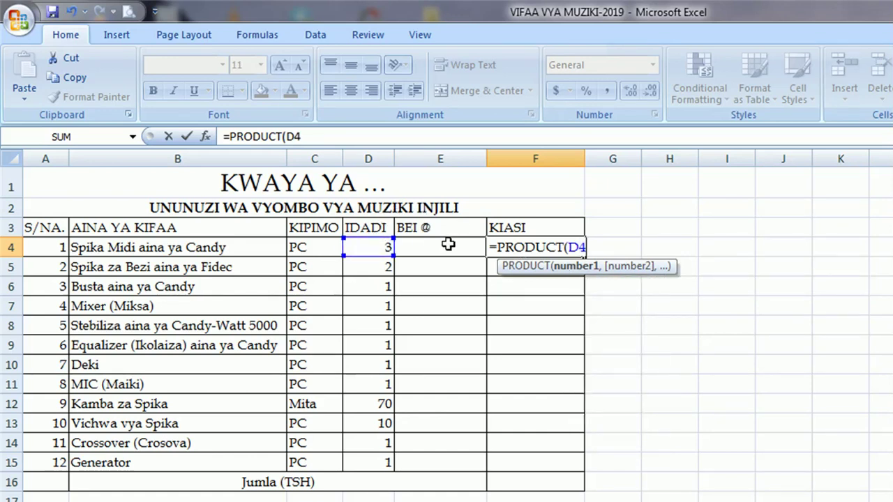
text(:E4))
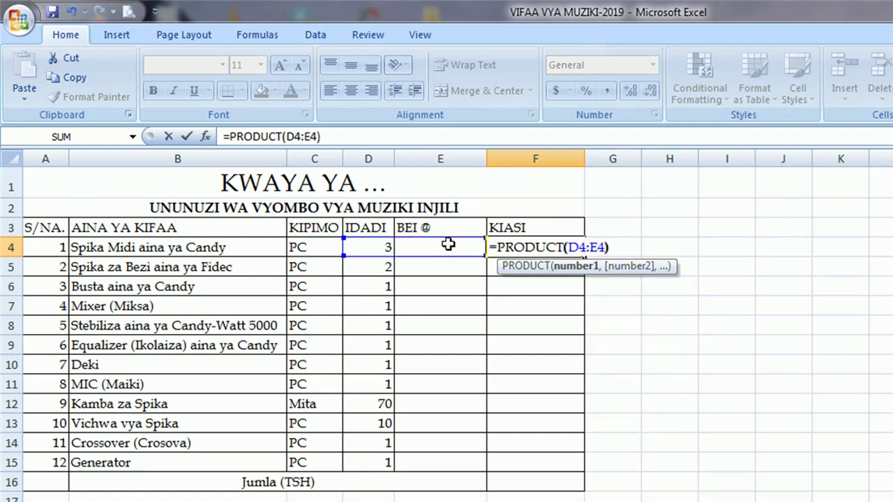
key(Return)
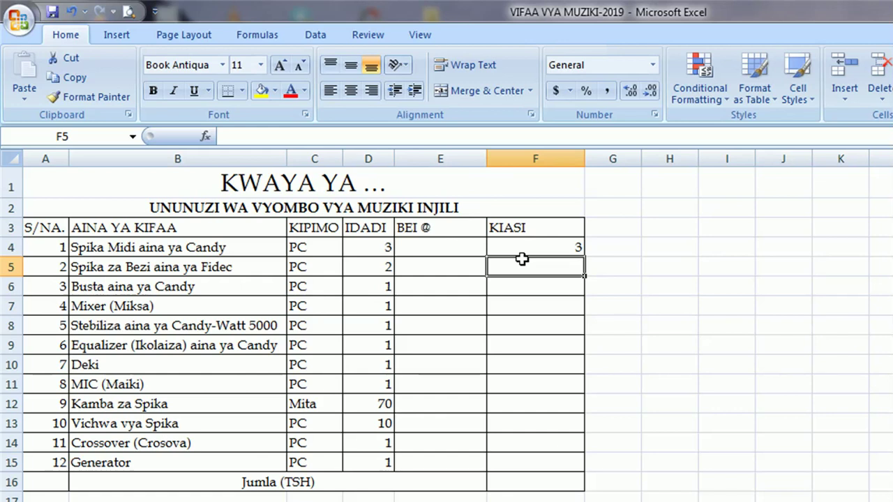
click(539, 245)
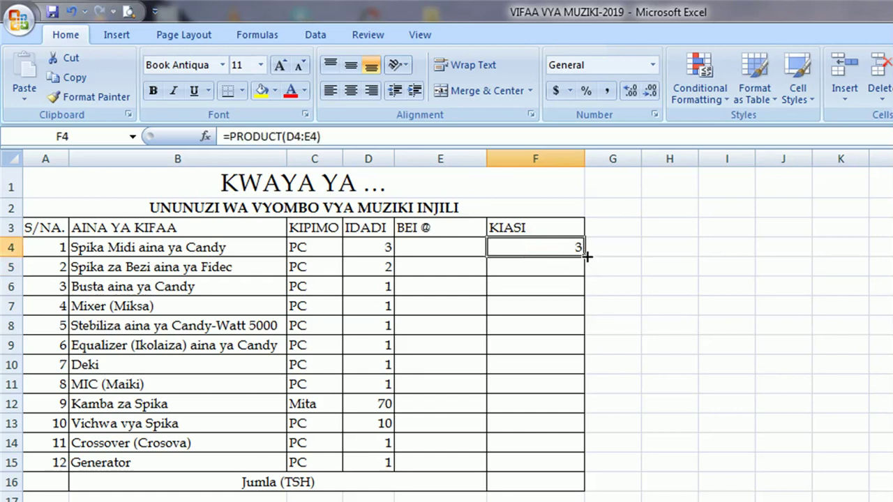
drag(584, 257, 583, 475)
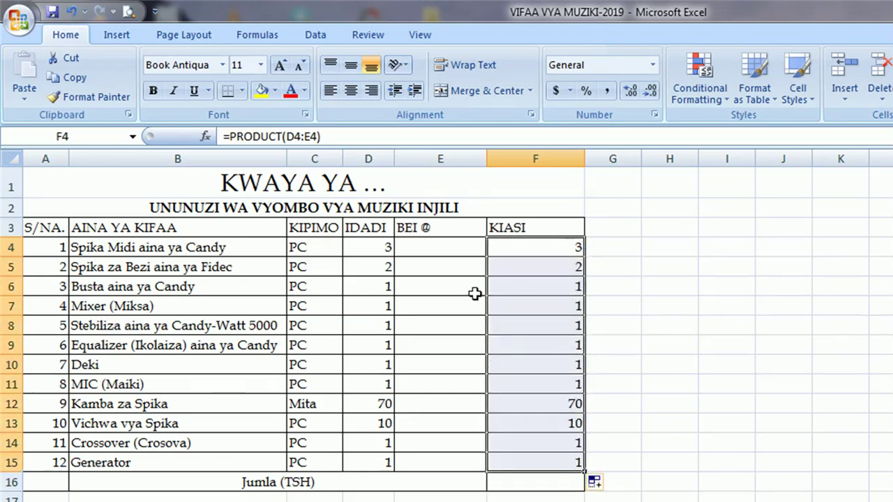
click(431, 245)
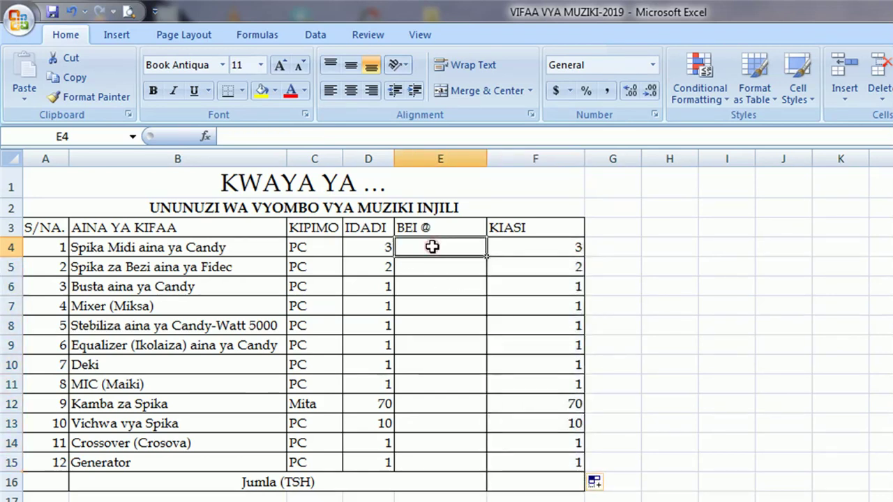
key(shift+Right)
key(shift+Down)
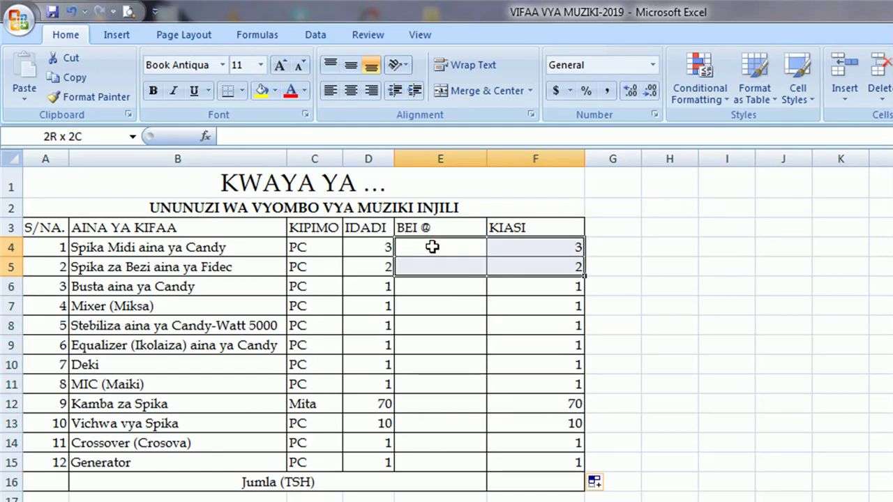
- Apply the comma number style to the BEI @ and KIASI cells in E4:F15
click(429, 249)
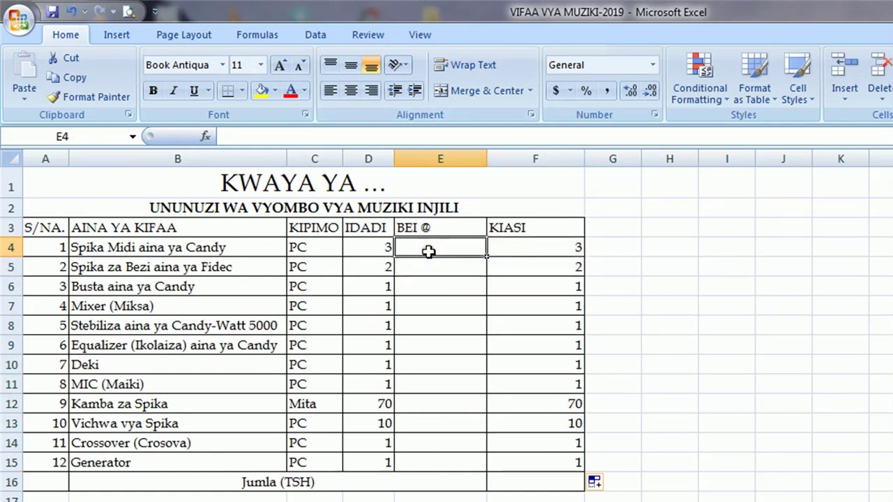
shift+click(542, 463)
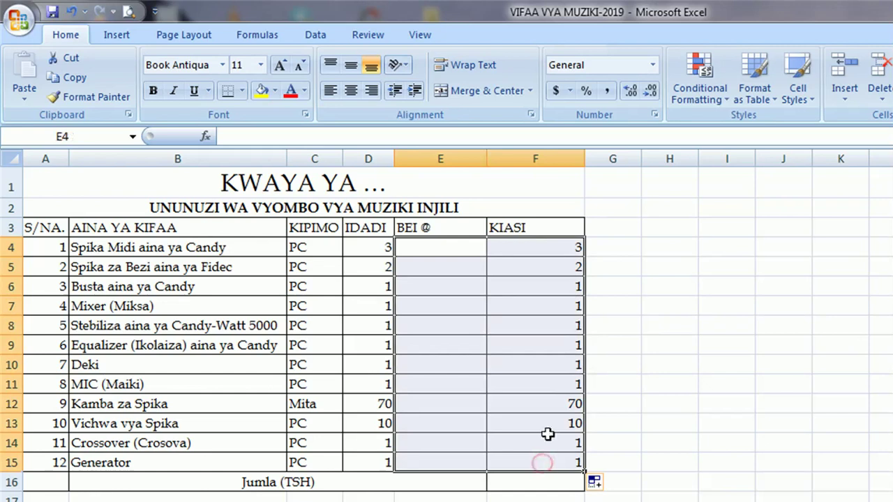
click(606, 91)
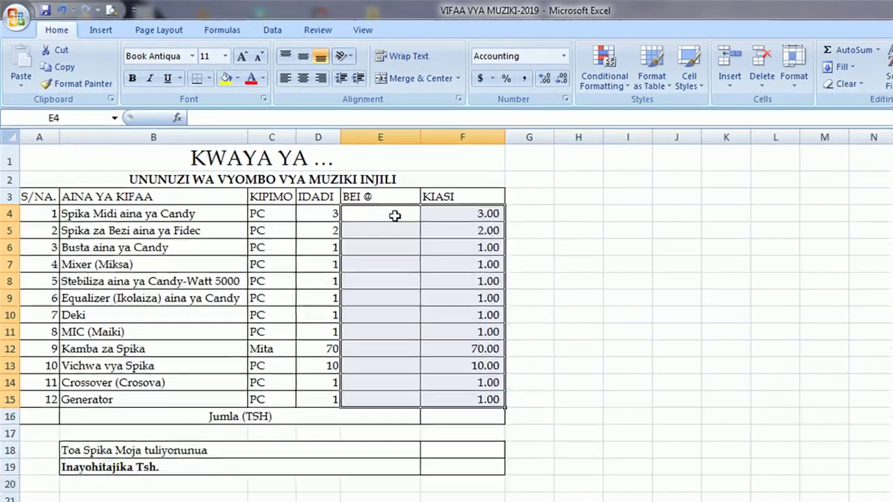
- Enter the BEI @ unit prices 1200000, 1500000, 1600000 and 1000000 for items 1 to 4 in E4:E7
click(392, 215)
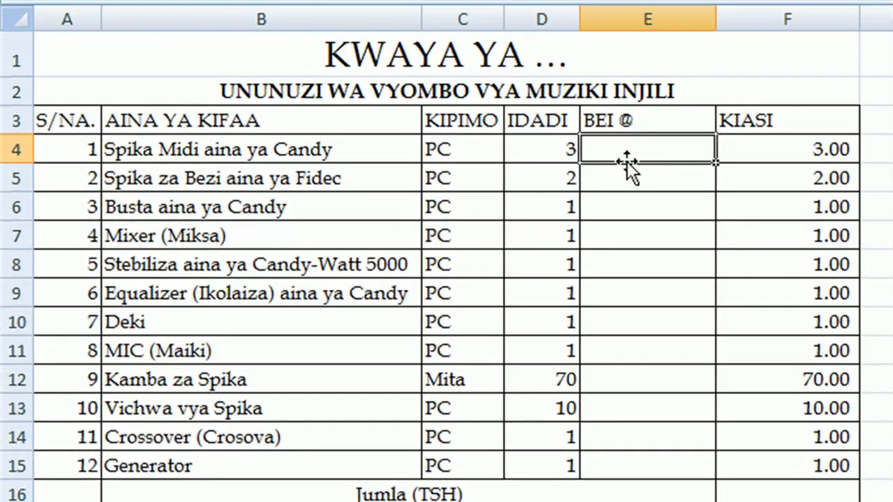
text(1)
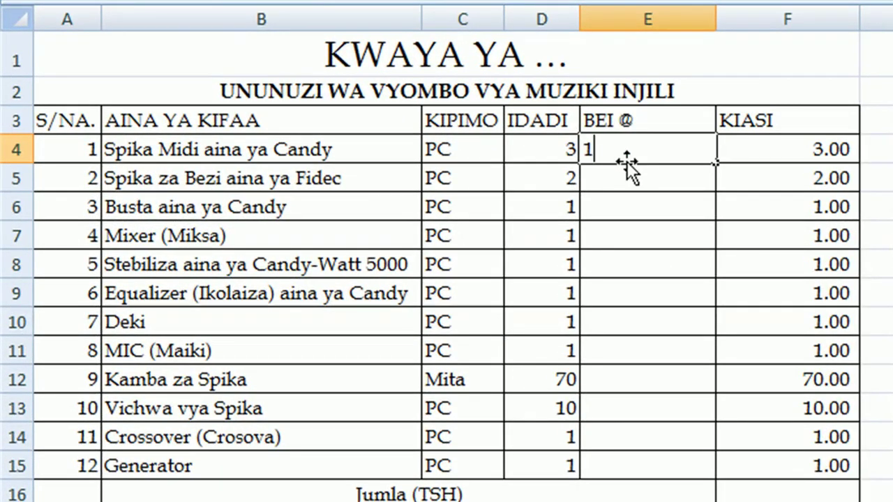
text(,200,0000000)
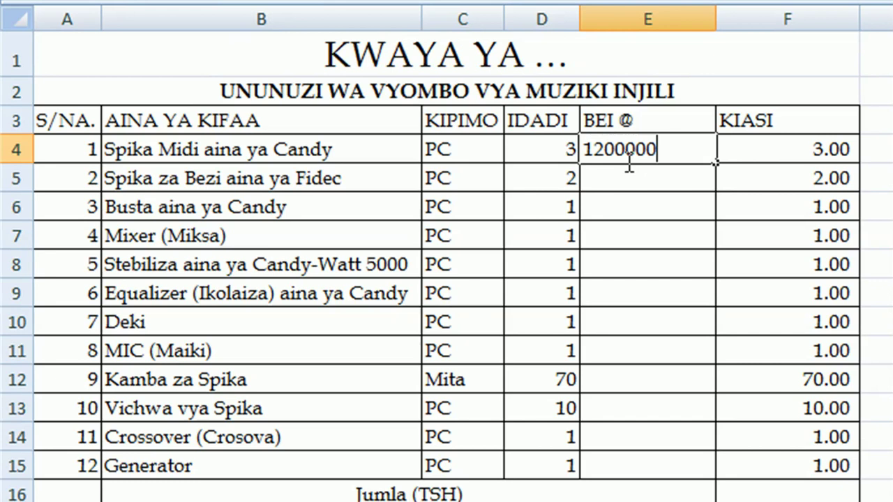
key(Return)
text(1,500,000)
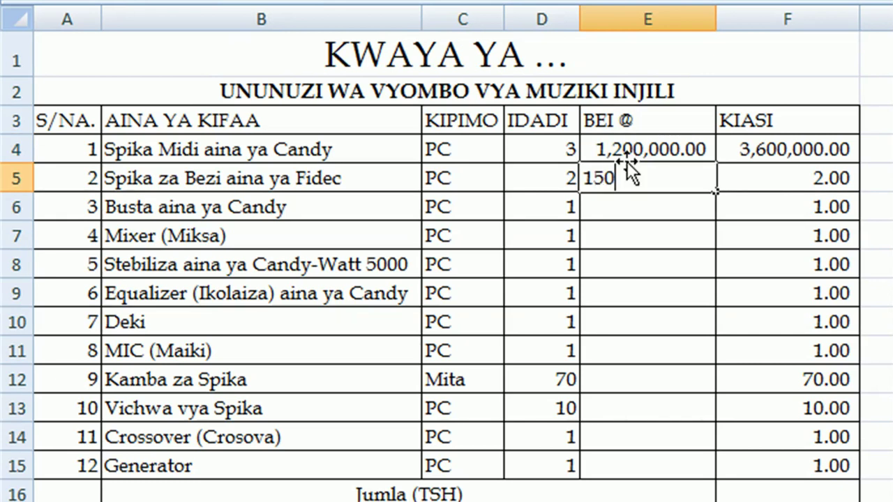
key(Return)
text(1600000)
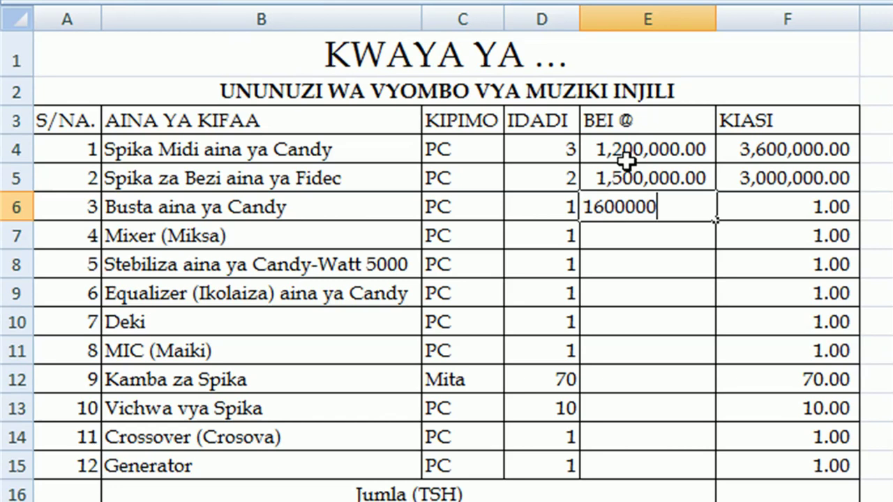
key(Return)
text(1000000)
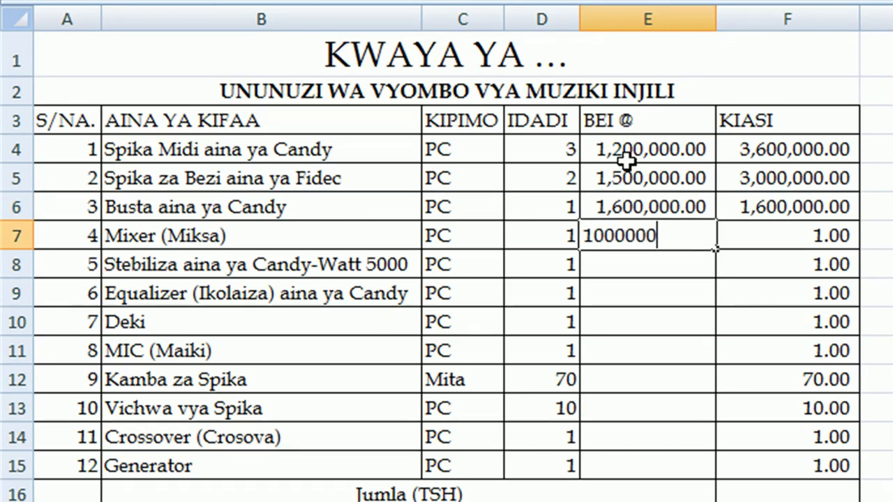
key(Return)
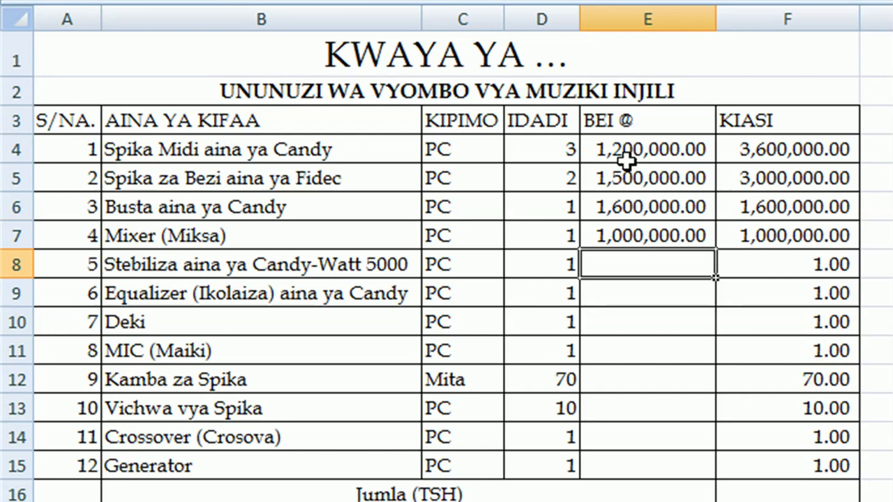
- Enter the BEI @ unit prices 500000, 350000, 100000 and 300000 for items 5 to 8 in E8:E11
text(500)
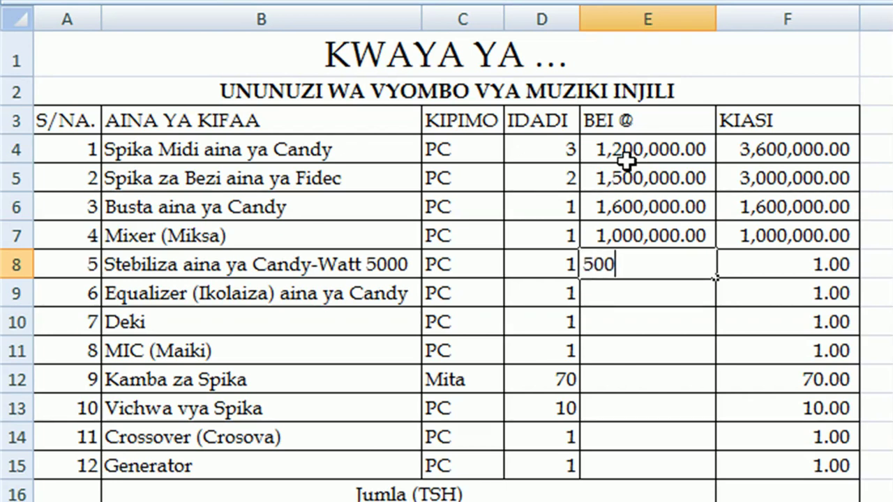
text(,00000)
key(Return)
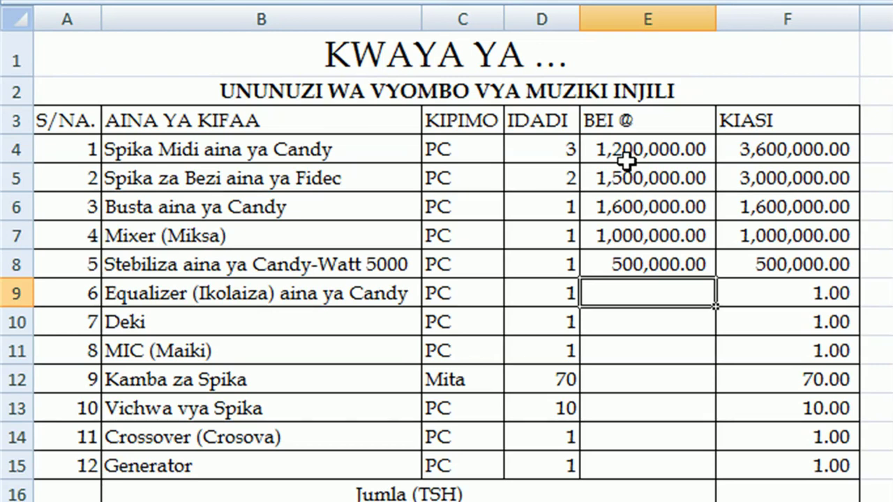
text(350000)
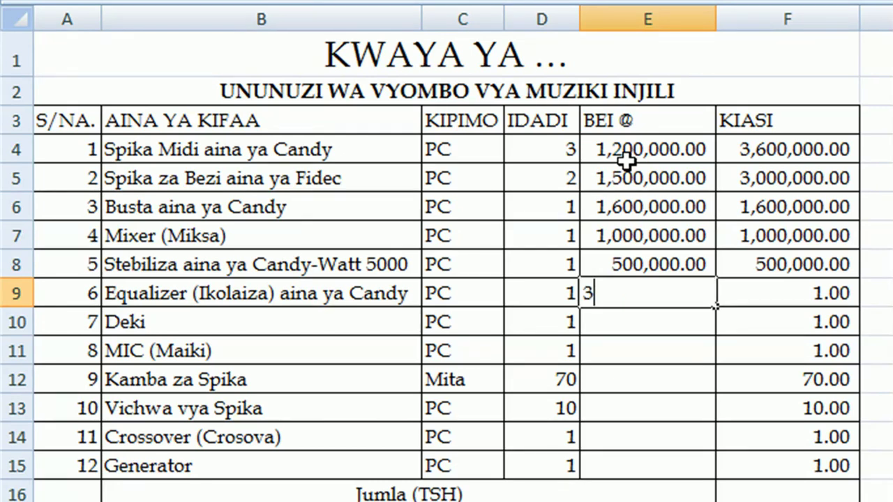
key(Return)
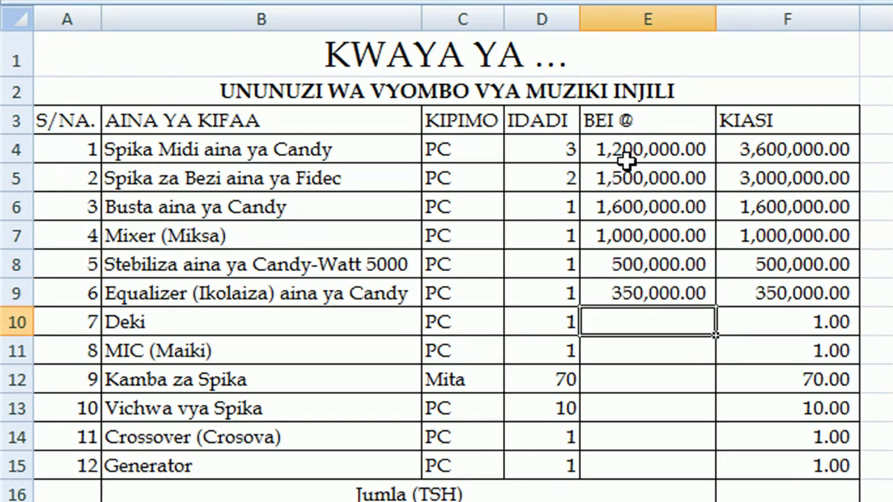
text(100000)
key(Return)
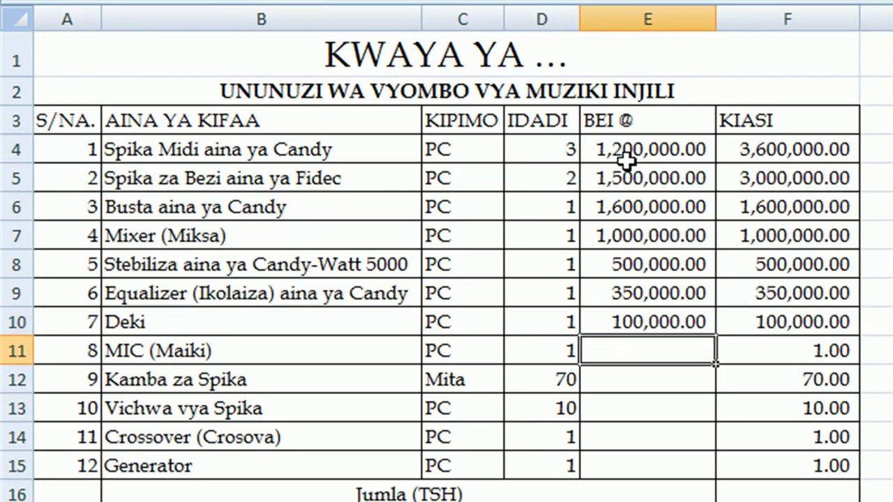
text(300,000)
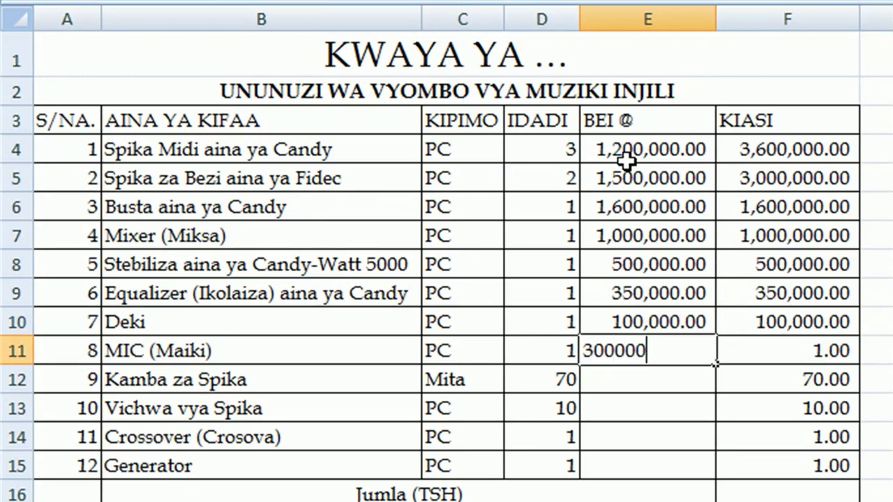
key(Return)
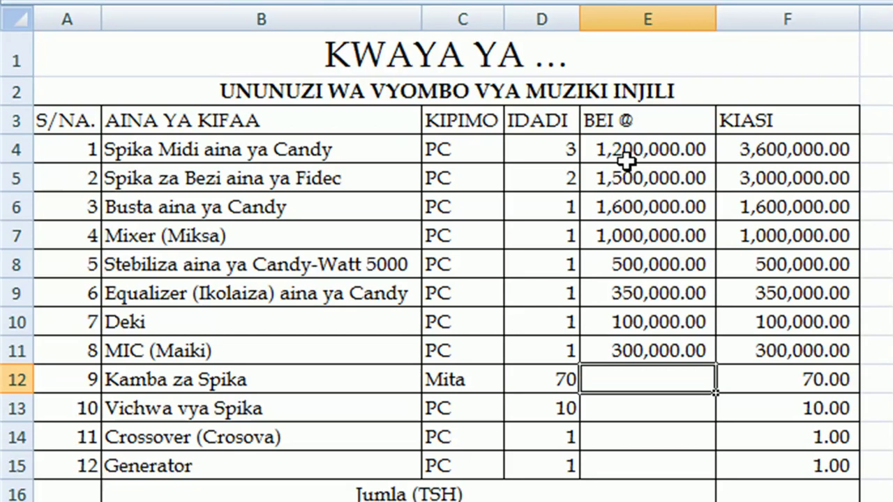
- Enter the BEI @ unit prices 2000, 3000, 350000 and 800000 for items 9 to 12 in E12:E15
text(2000)
key(Return)
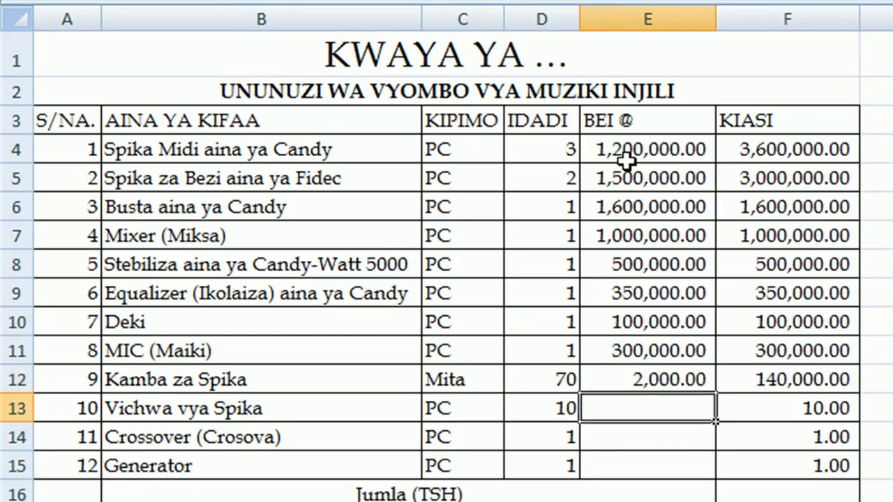
text(30000)
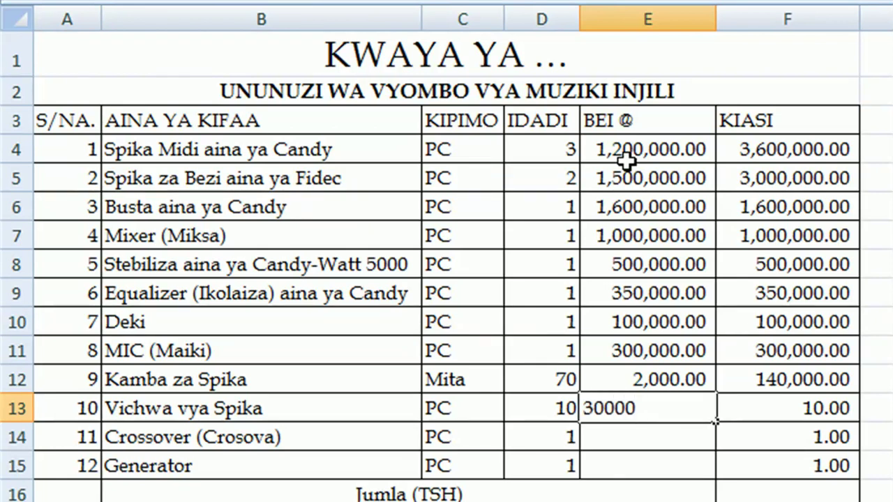
key(Return)
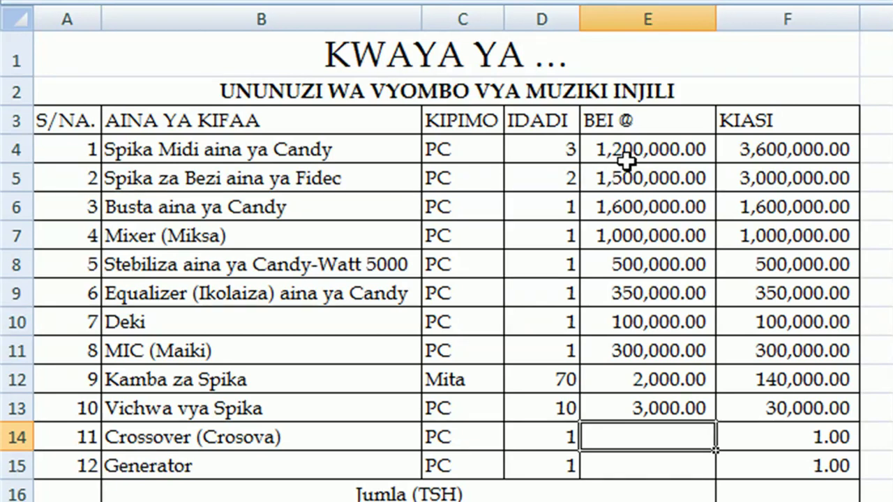
text(350000)
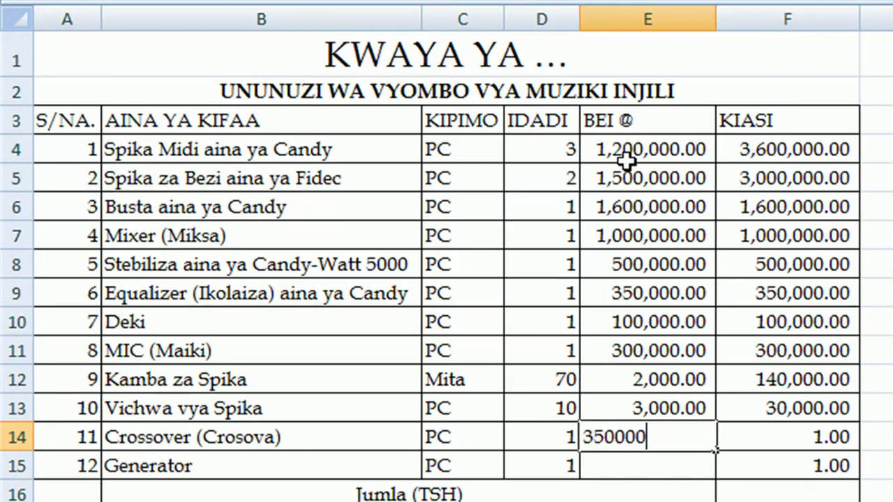
key(Return)
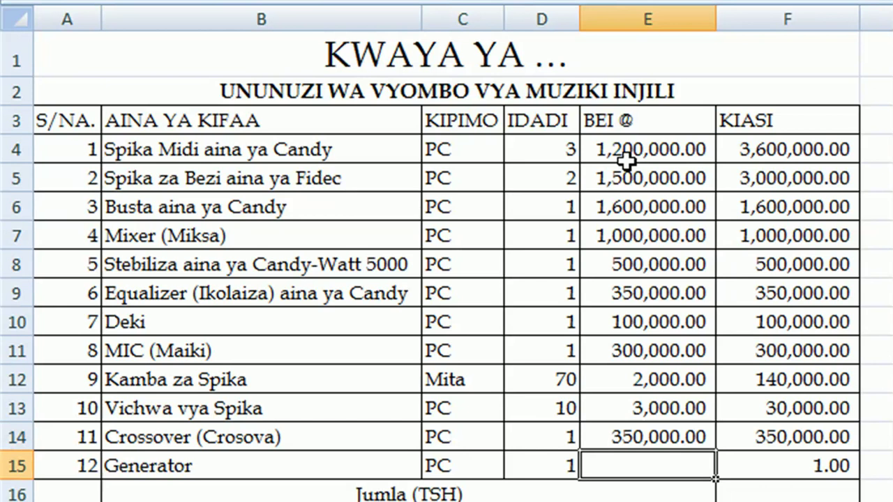
text(00000)
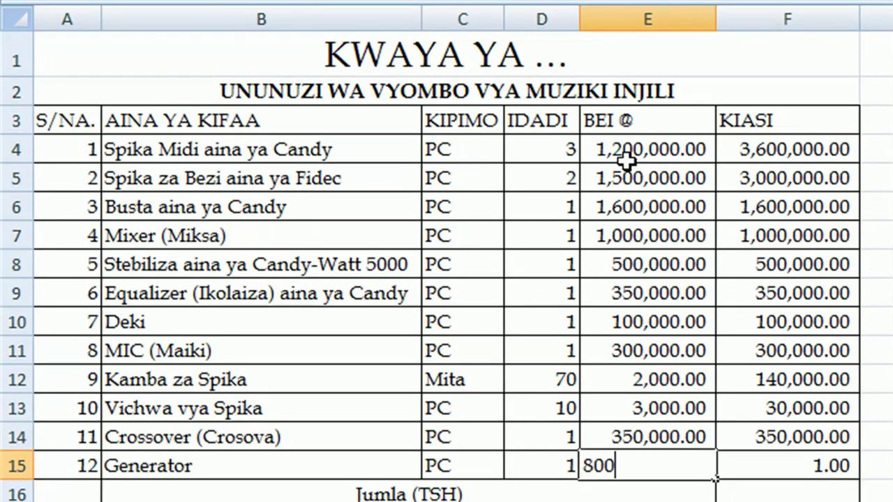
key(Return)
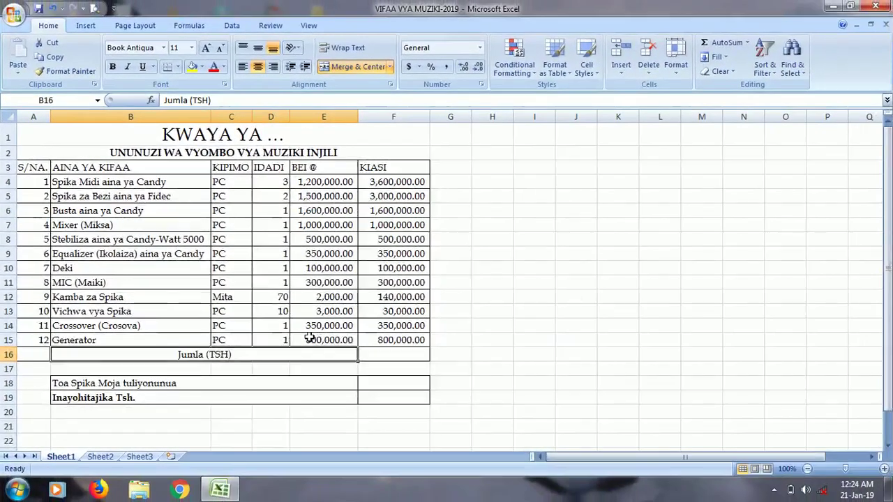
- Total the KIASI amounts with =SUM(F4:F15) in the Jumla (TSH) cell F16
click(380, 357)
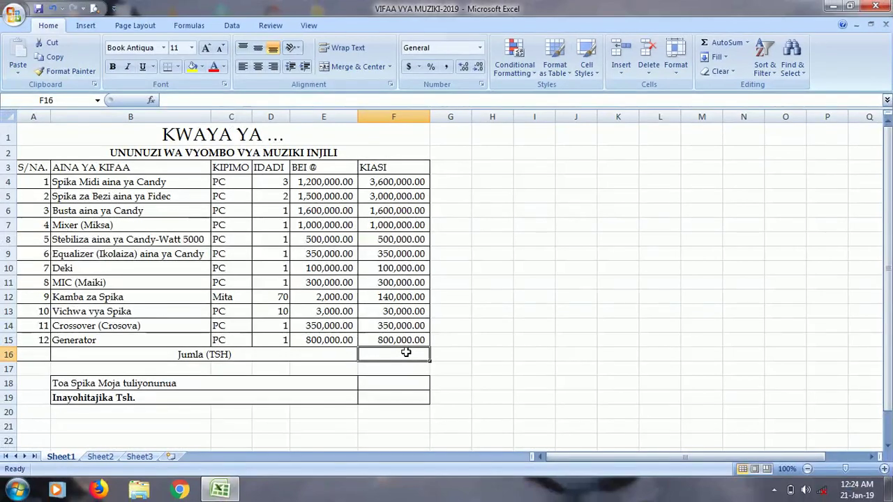
text(=SUM)
text(()
text(F)
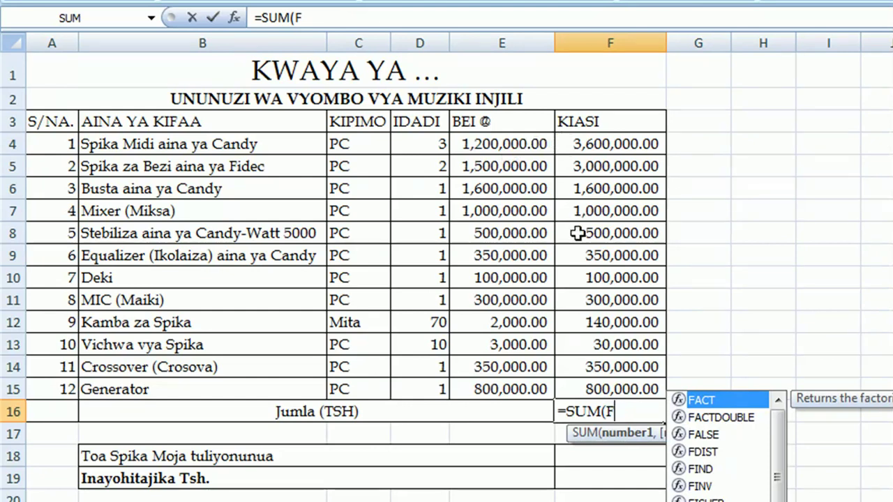
text(4:F)
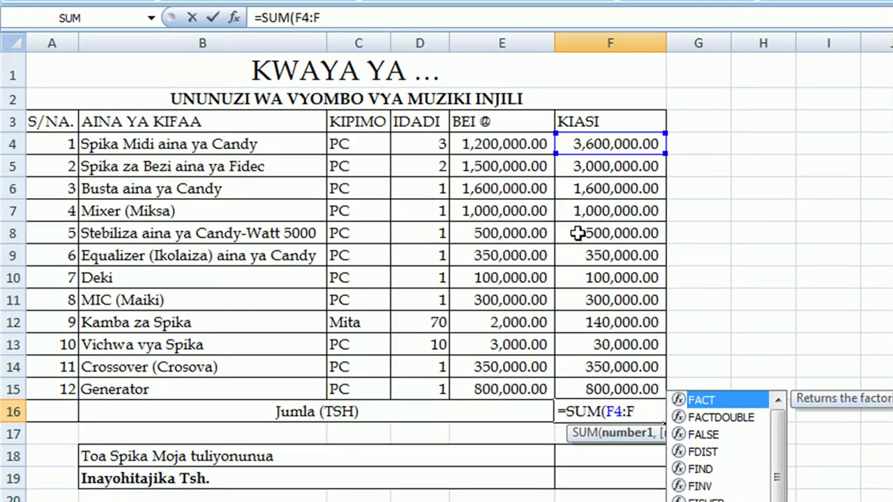
text(15)
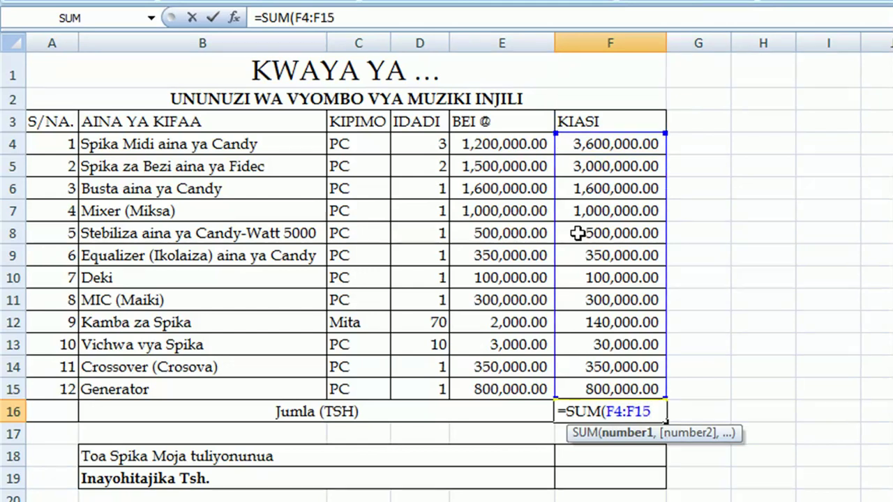
text())
key(Return)
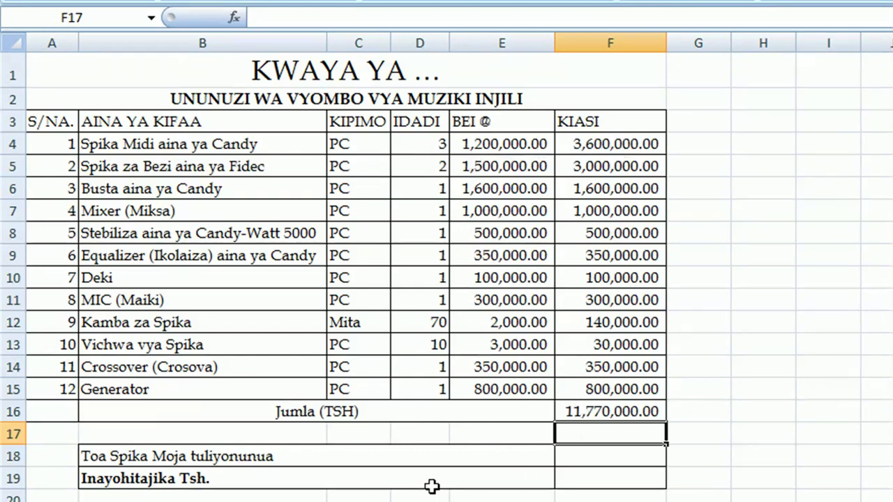
- Enter 1200000 as the Toa Spika Moja tuliyonunua deduction in F18
click(577, 456)
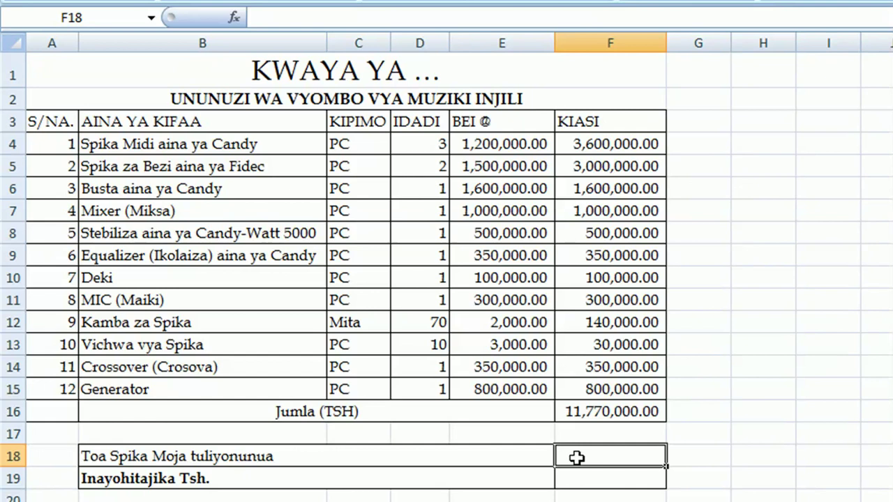
text(1200000)
key(Return)
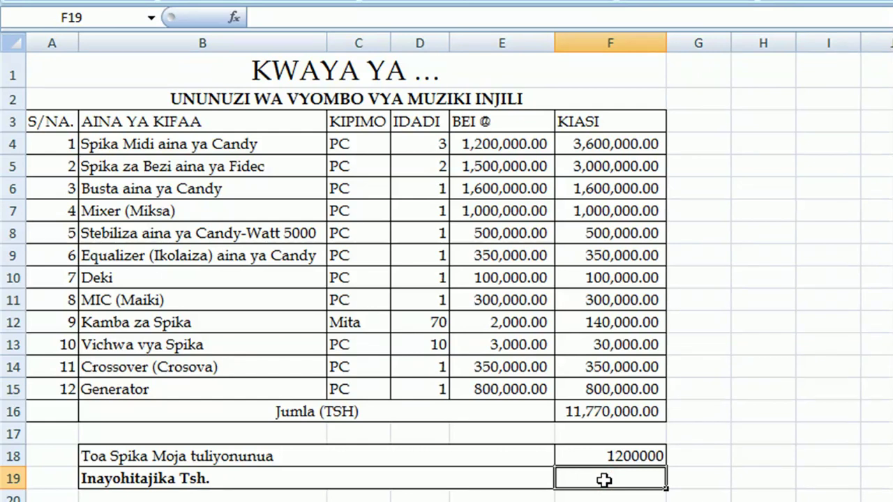
- Calculate the Inayohitajika Tsh. amount in F19 with the formula =F16-F18
text(=)
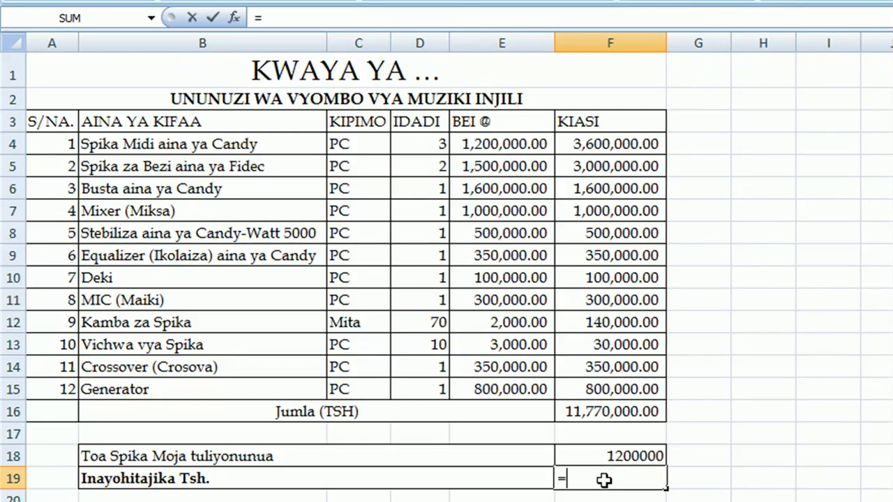
text(F)
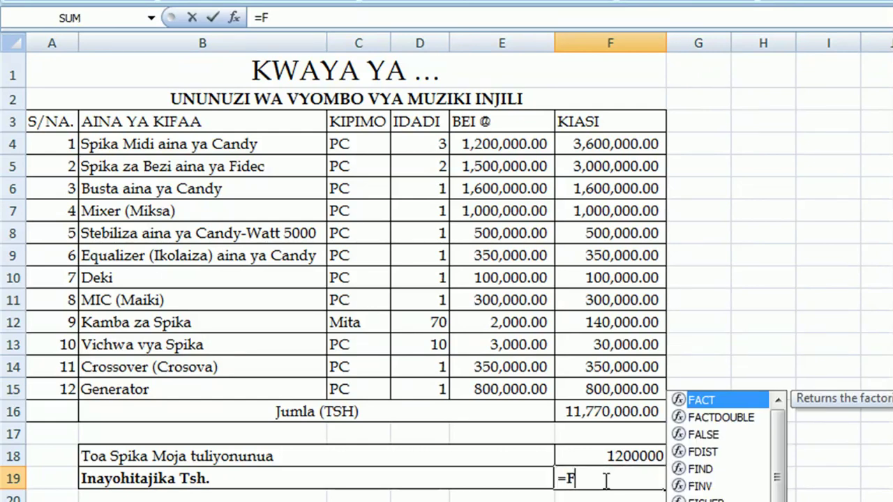
text(16)
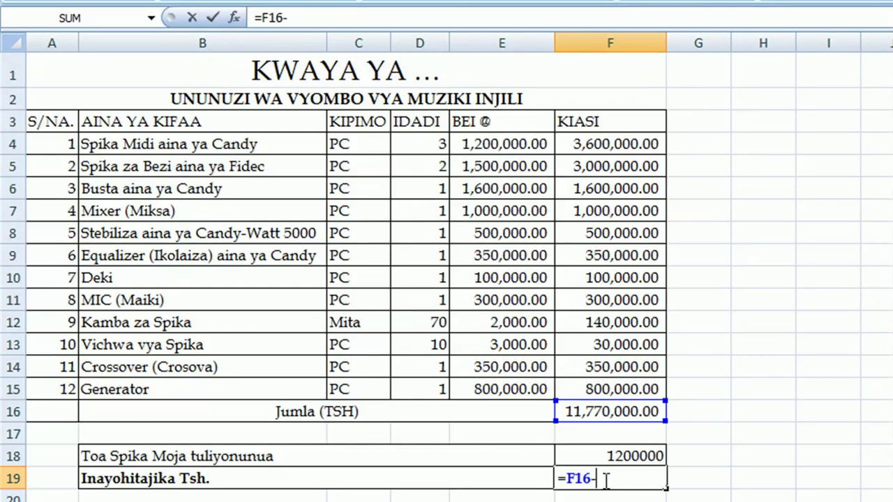
text(-F)
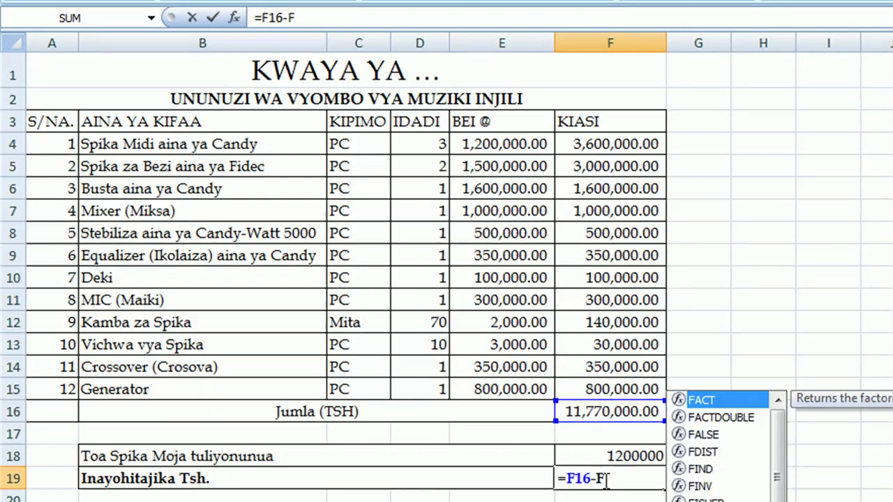
text(18)
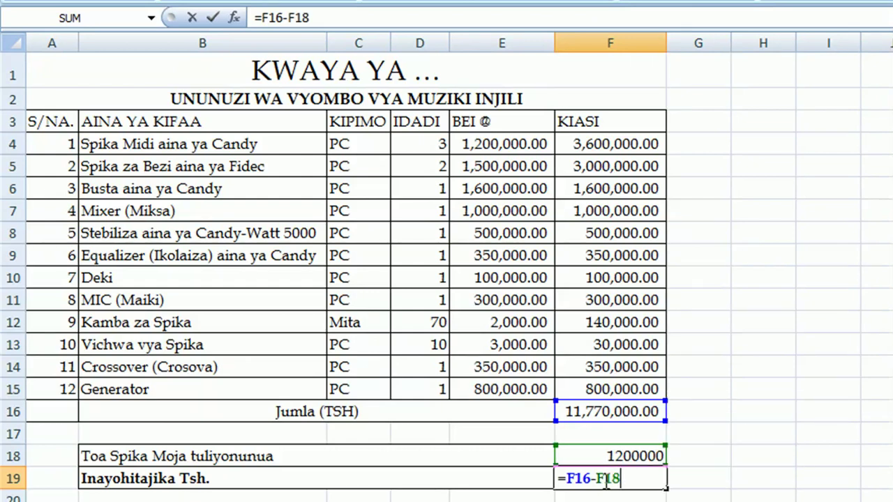
key(Return)
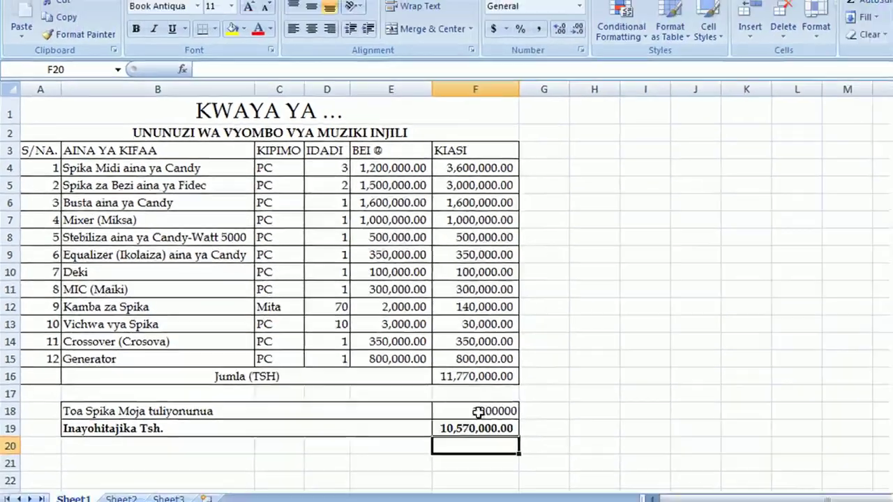
- Format the Toa Spika Moja tuliyonunua amount in F18 with the comma number style
click(614, 457)
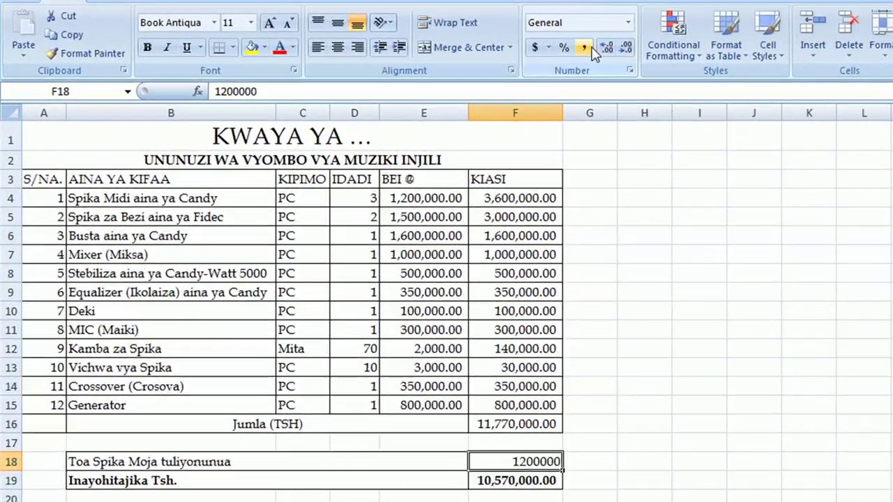
click(467, 64)
click(619, 477)
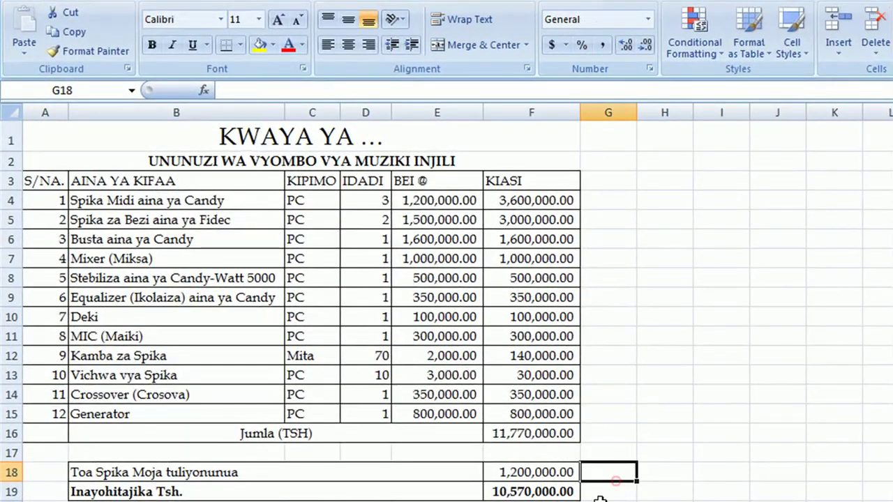
click(531, 501)
click(531, 501)
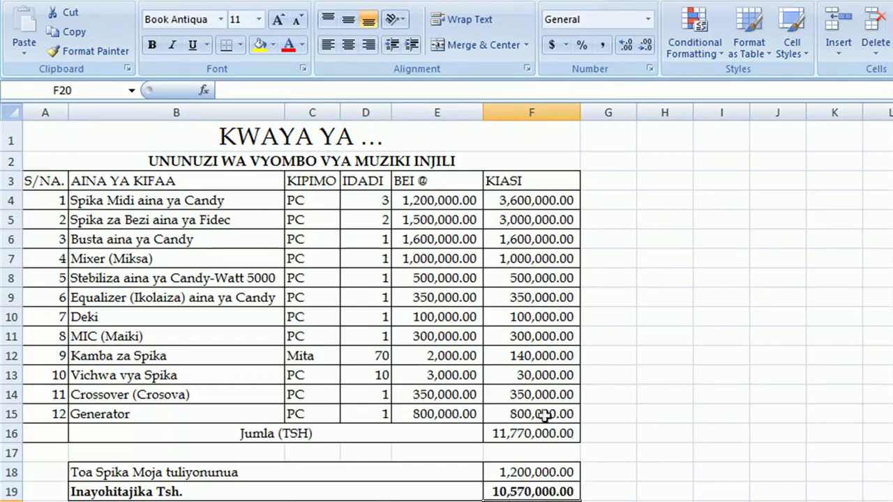
click(591, 193)
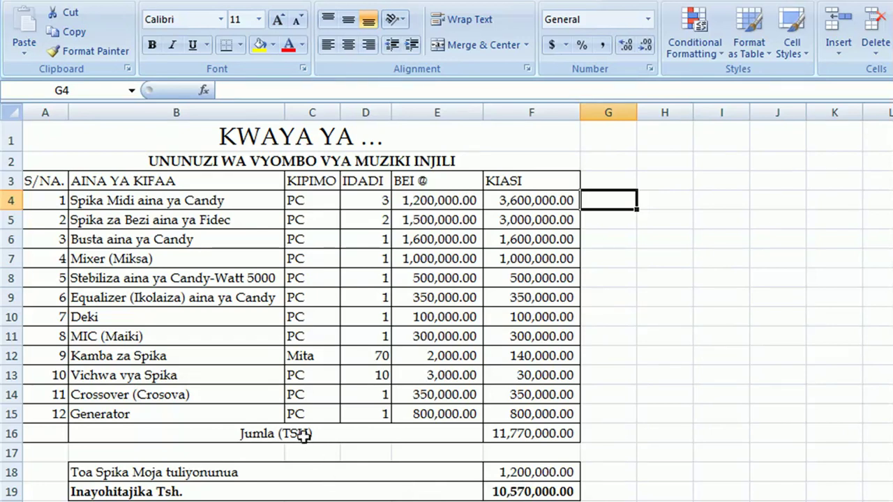
click(312, 501)
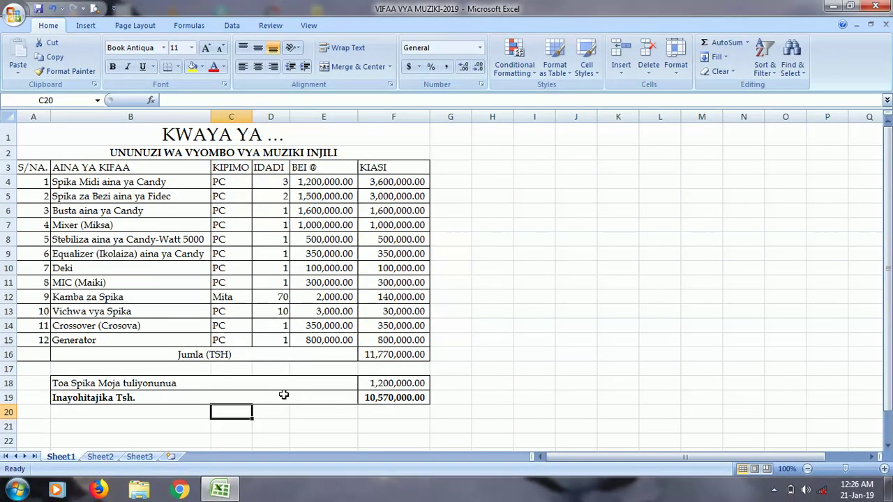
click(334, 413)
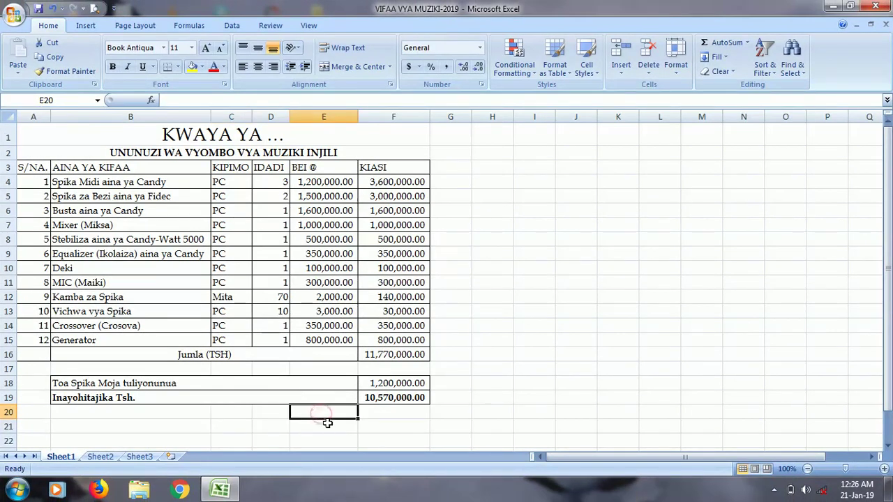
- Enter the divisor 12 in cell E21 below the Inayohitajika Tsh. row
scroll(325, 417, down, 1)
click(305, 382)
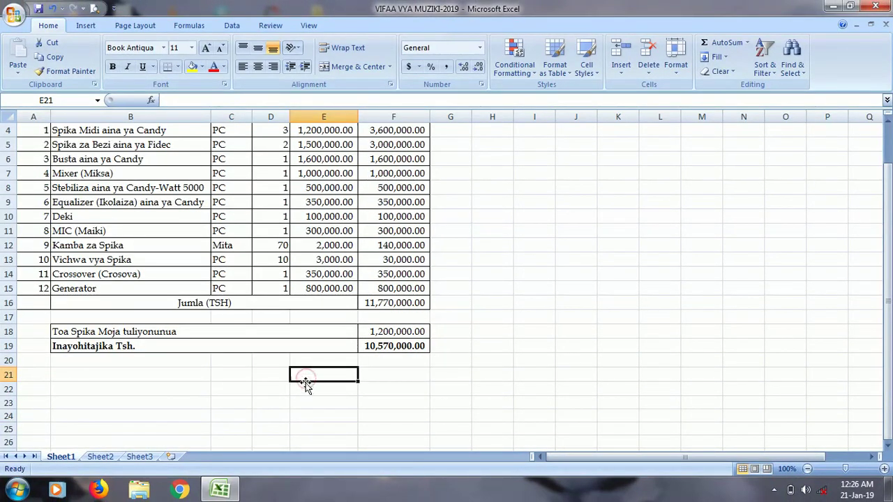
text(12)
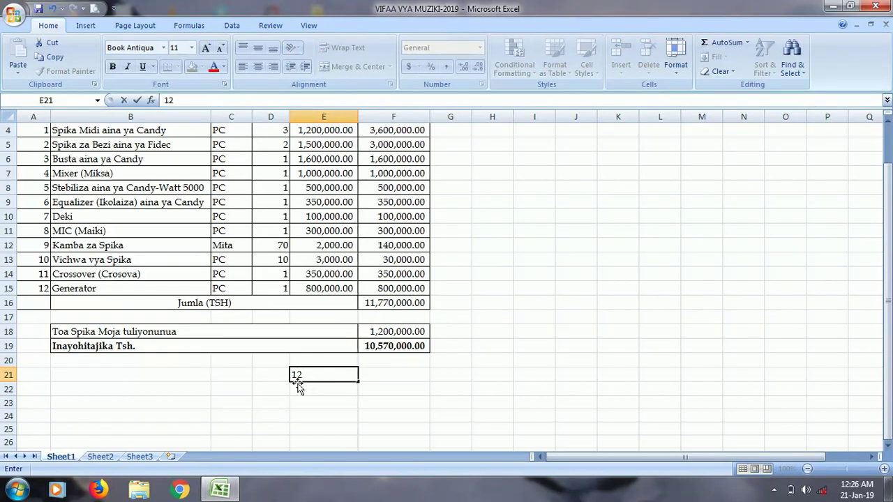
key(Tab)
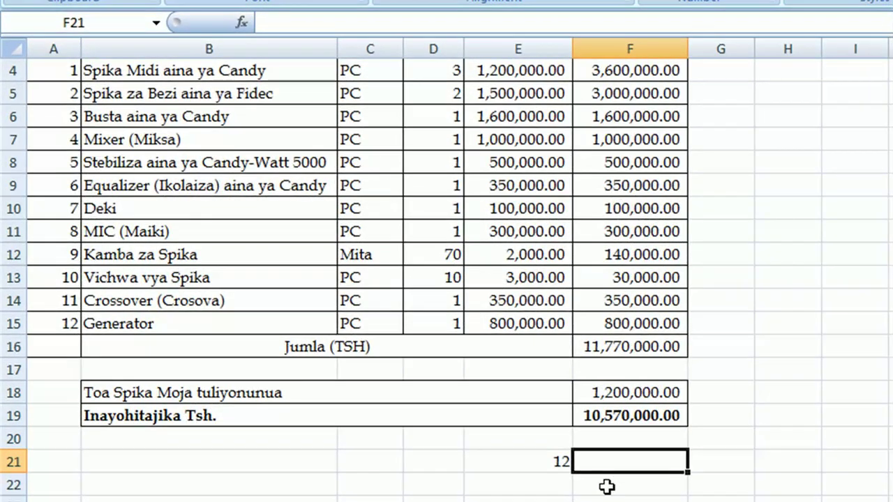
- Divide the Inayohitajika Tsh. amount by the number in E21 with the formula =F19/E21 in F21
text(=)
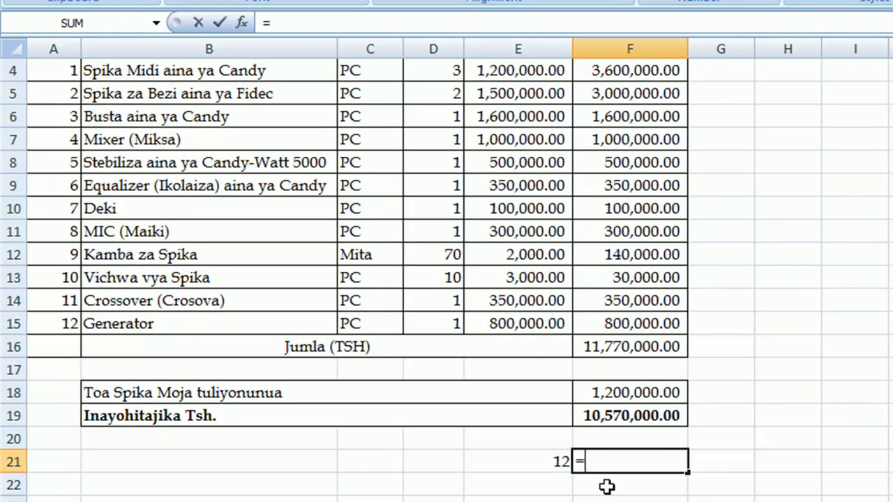
text(F)
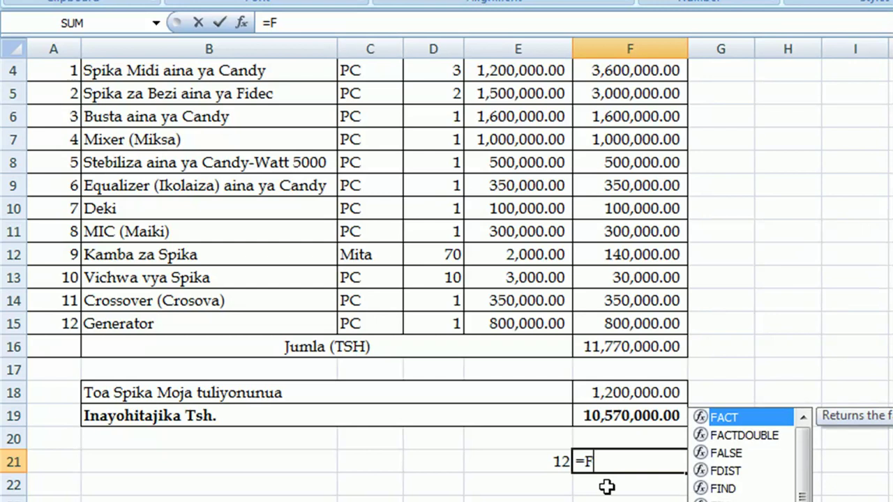
text(19)
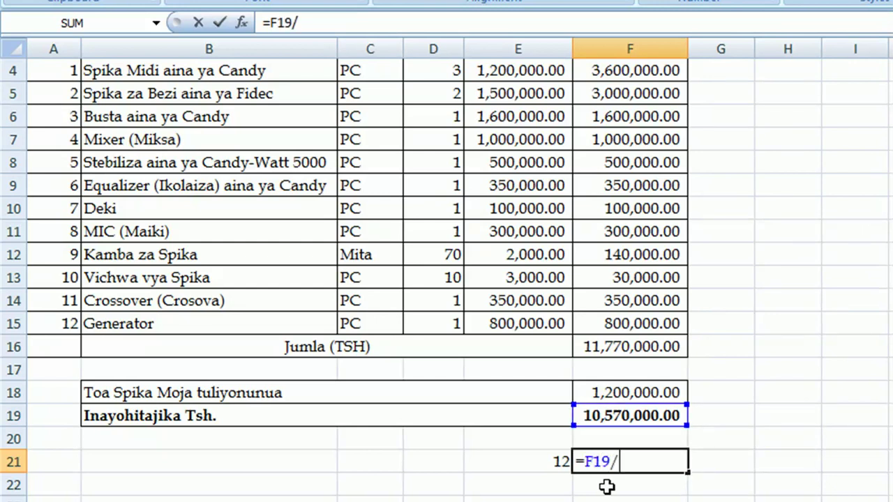
text(/E21)
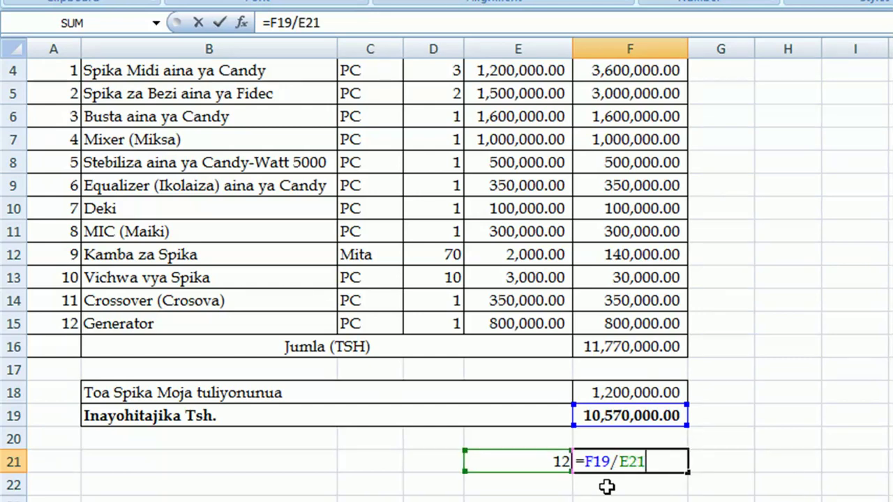
key(Return)
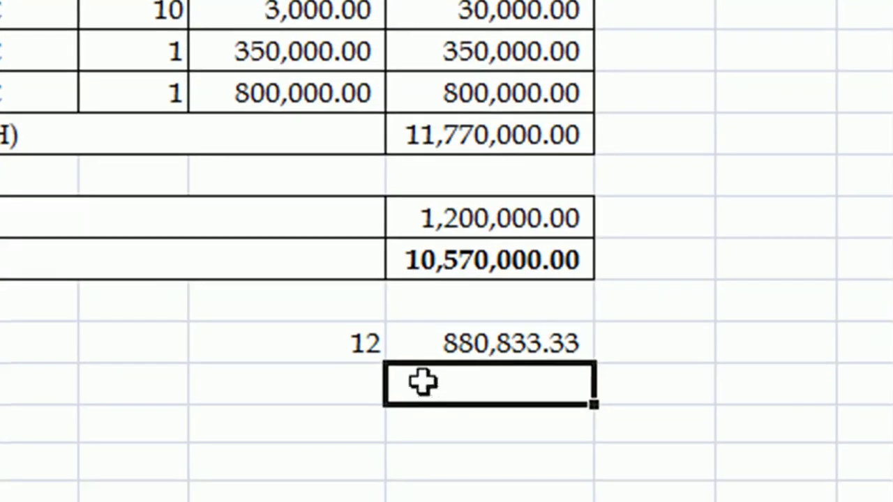
- Apply all borders to the cells E21:F21
click(334, 340)
shift+click(475, 342)
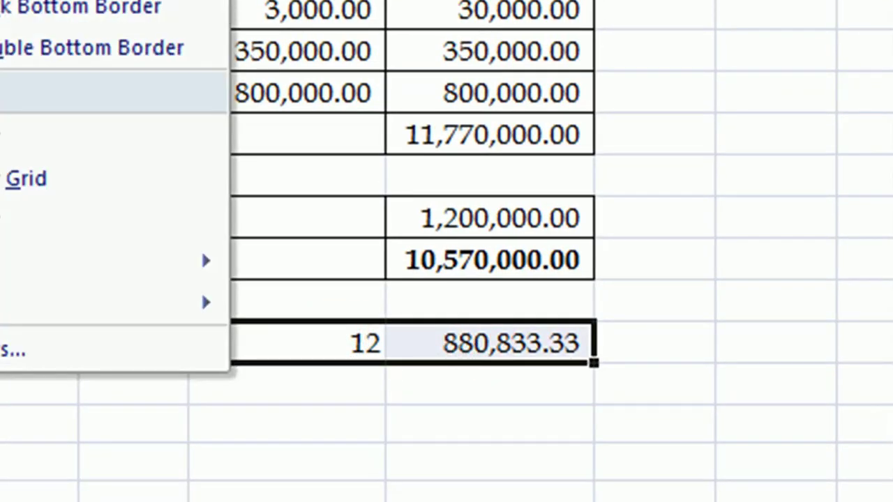
click(7, 7)
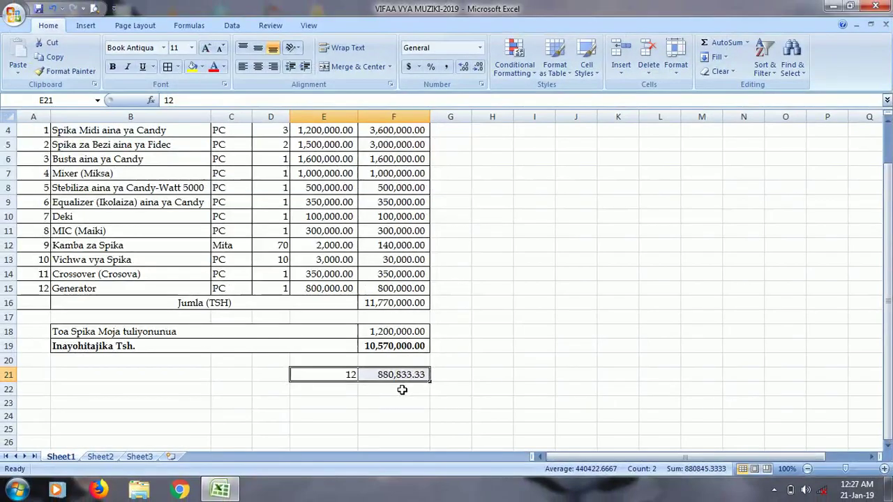
click(402, 376)
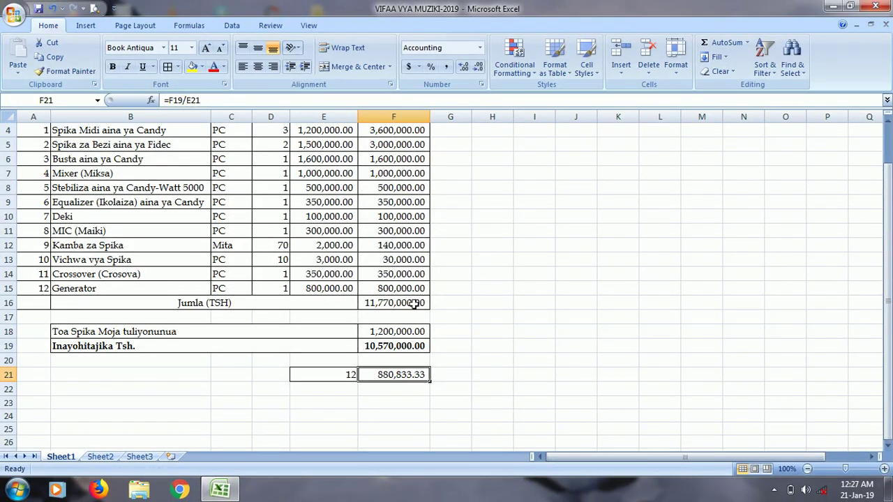
click(439, 354)
scroll(441, 357, up, 1)
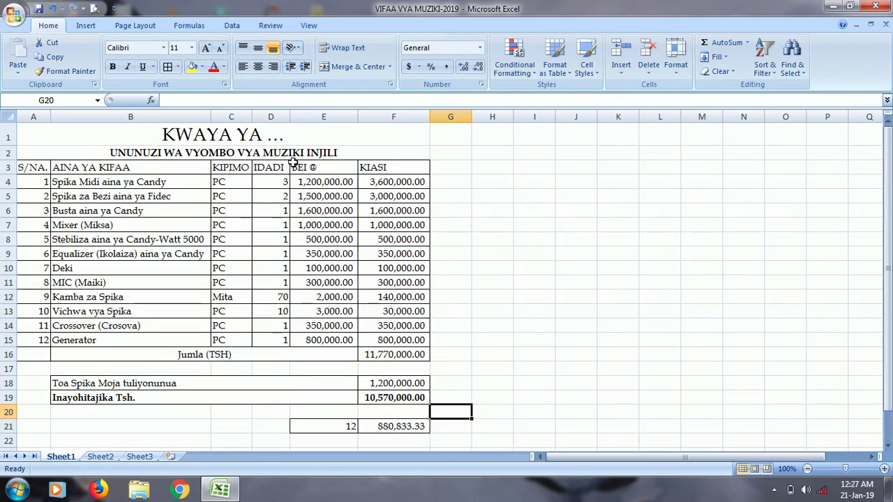
click(285, 368)
click(304, 370)
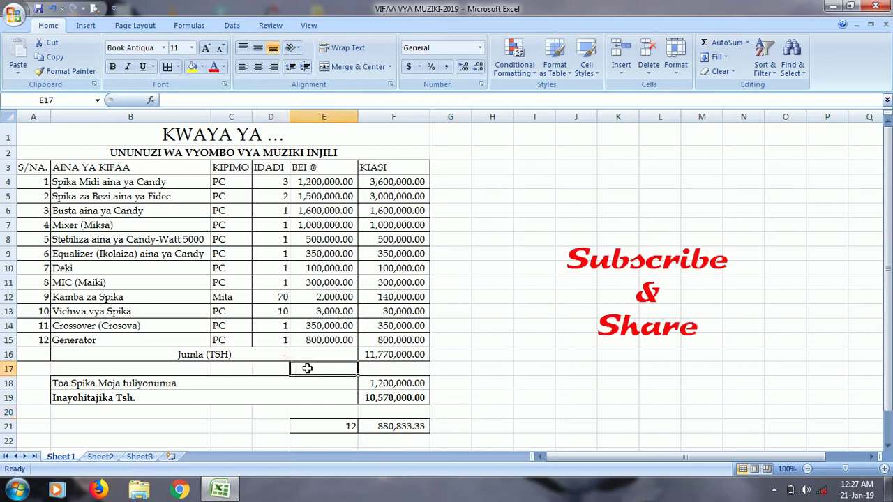
click(275, 369)
click(242, 369)
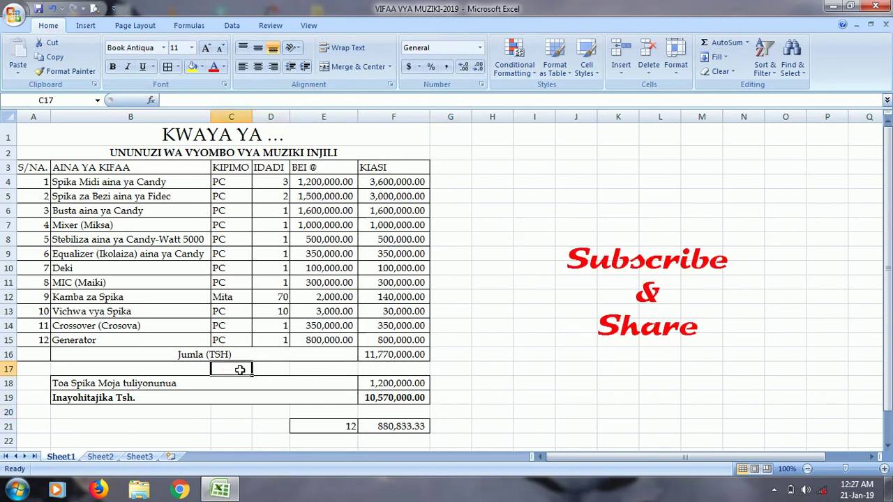
click(445, 426)
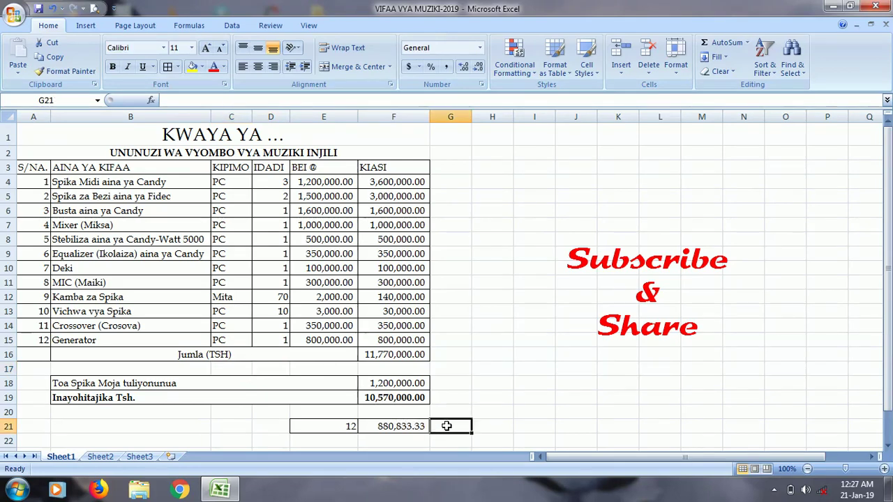